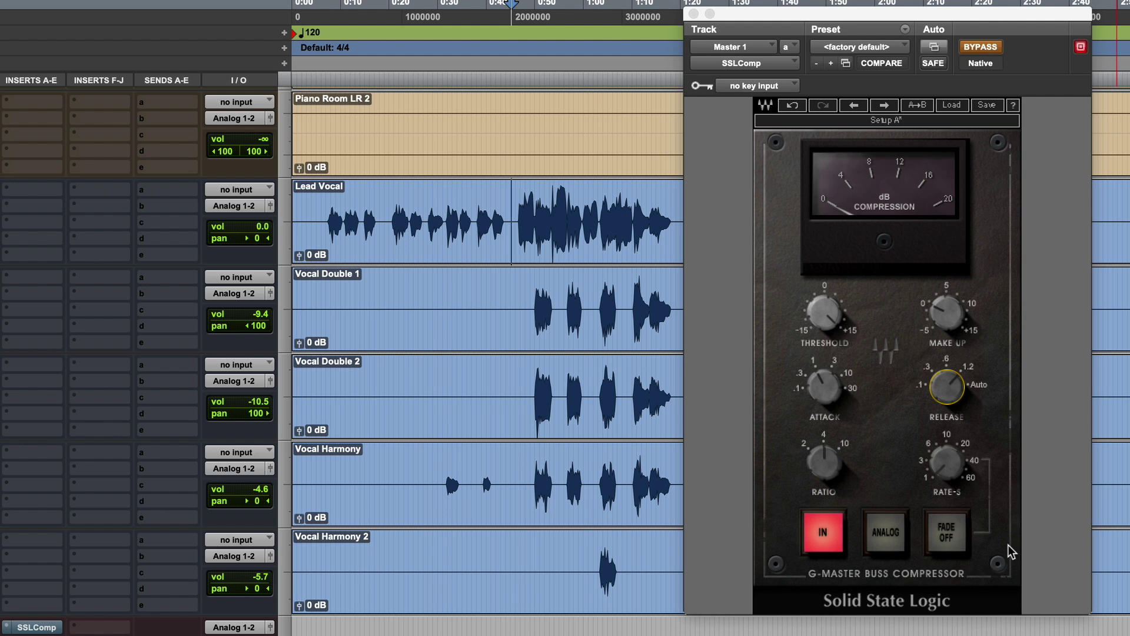
# Step: Switch the SSLComp compressor out and back in with its In switch, and toggle the plug-in bypass
pyautogui.click(823, 534)
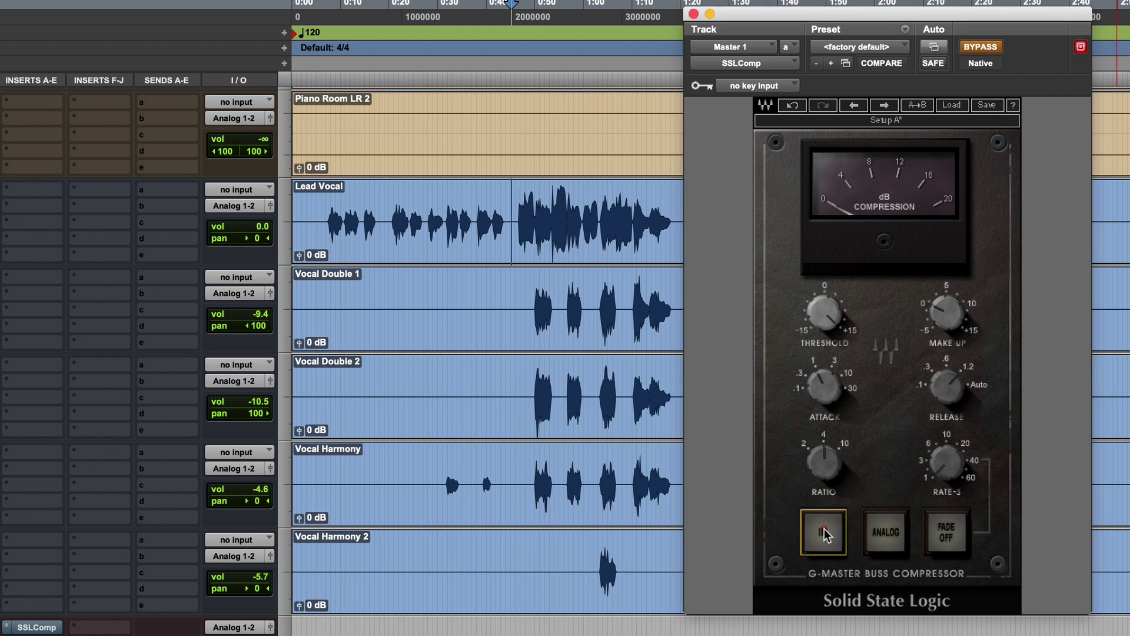
pyautogui.click(824, 533)
pyautogui.click(824, 535)
pyautogui.click(825, 535)
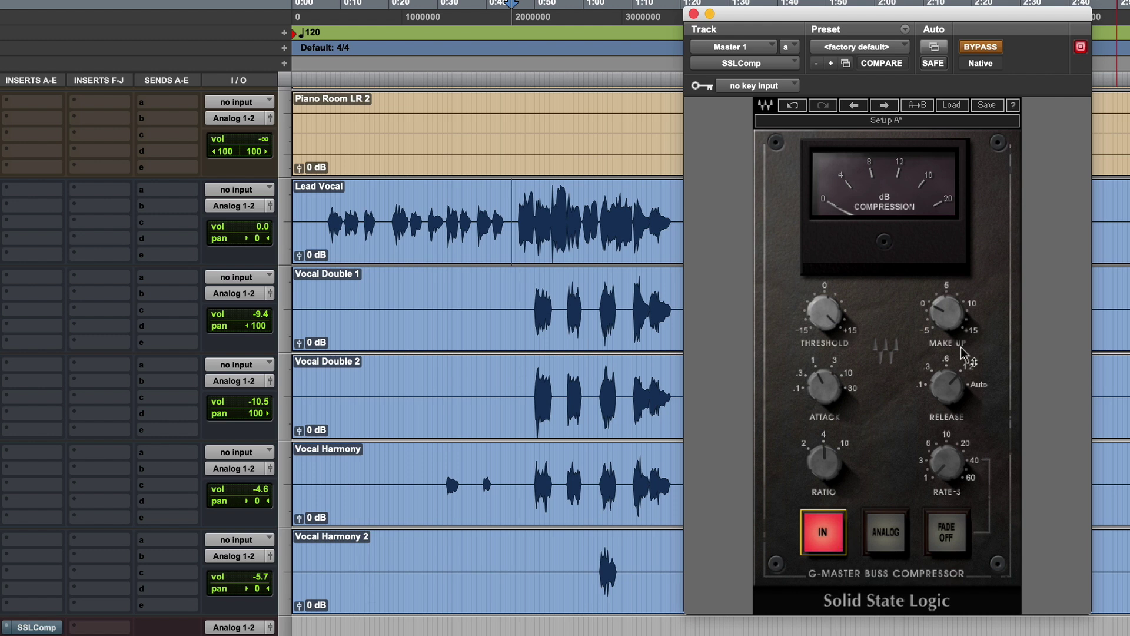
pyautogui.click(999, 52)
pyautogui.click(999, 52)
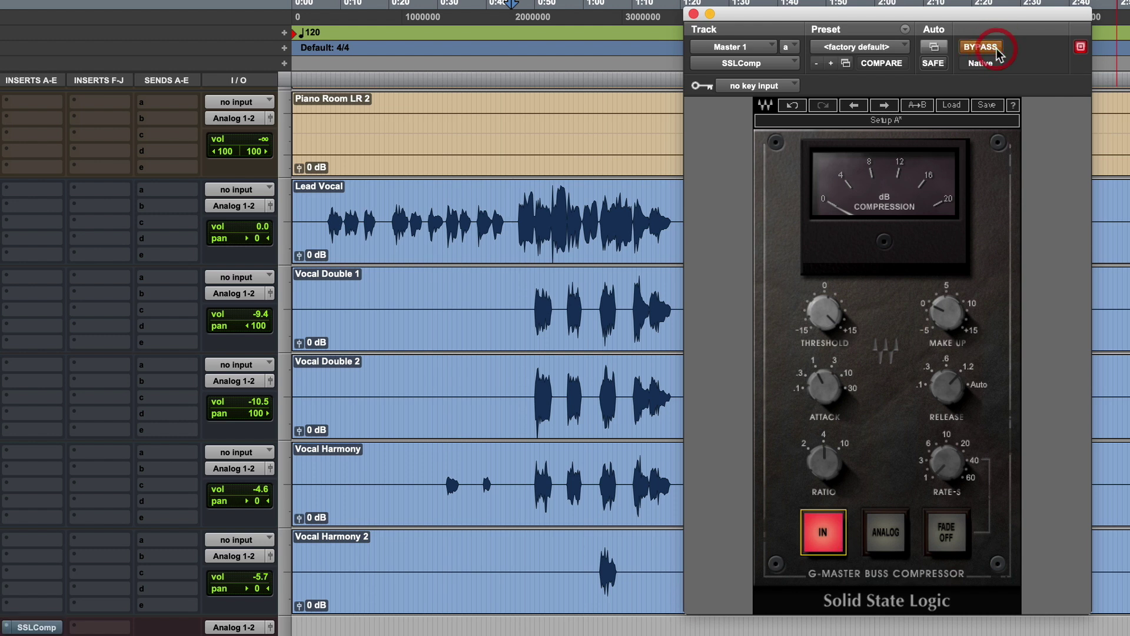
pyautogui.click(998, 52)
pyautogui.click(998, 52)
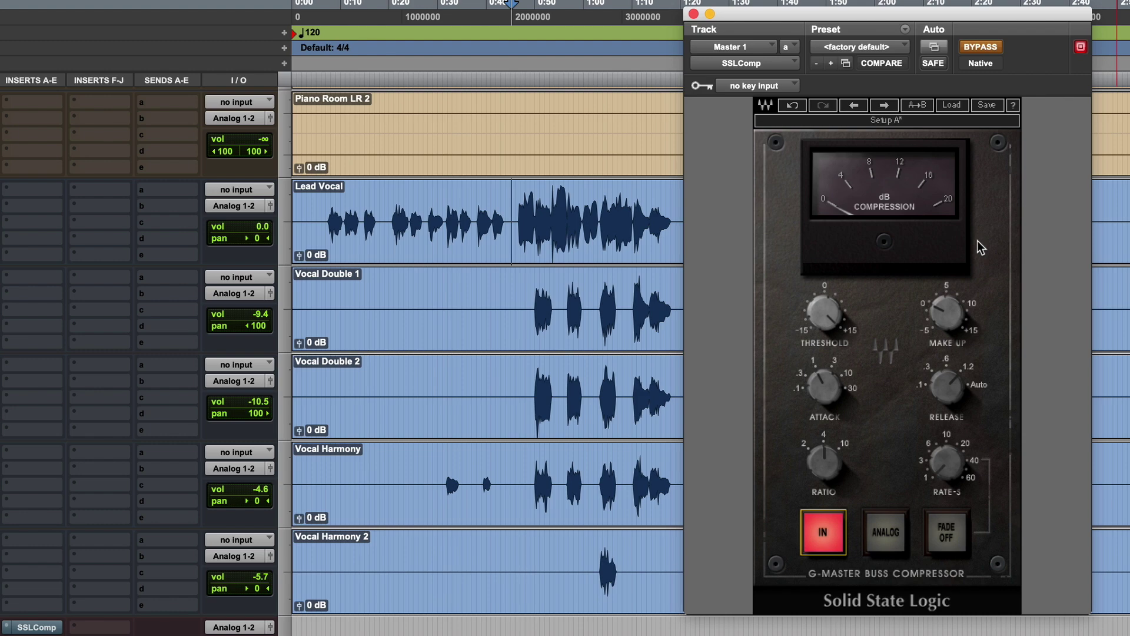
# Step: Show the mixer, review the channels from the drums onward, and reopen SSLComp from the Master 1 insert
pyautogui.press('super+equal')
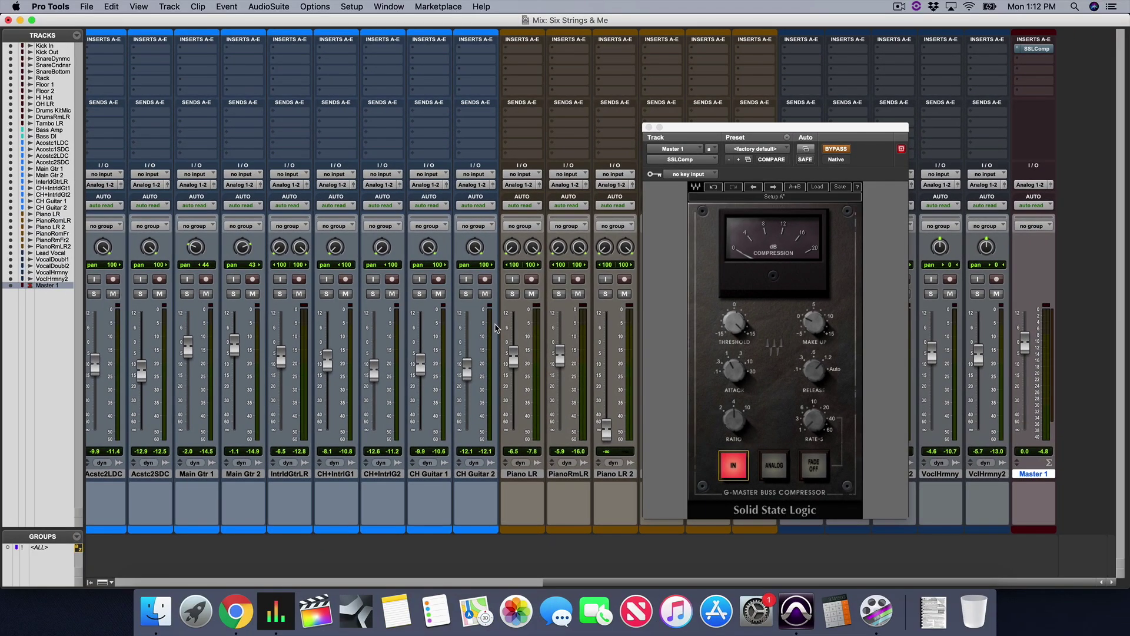
pyautogui.hscroll(-10, 513, 237)
pyautogui.click(649, 126)
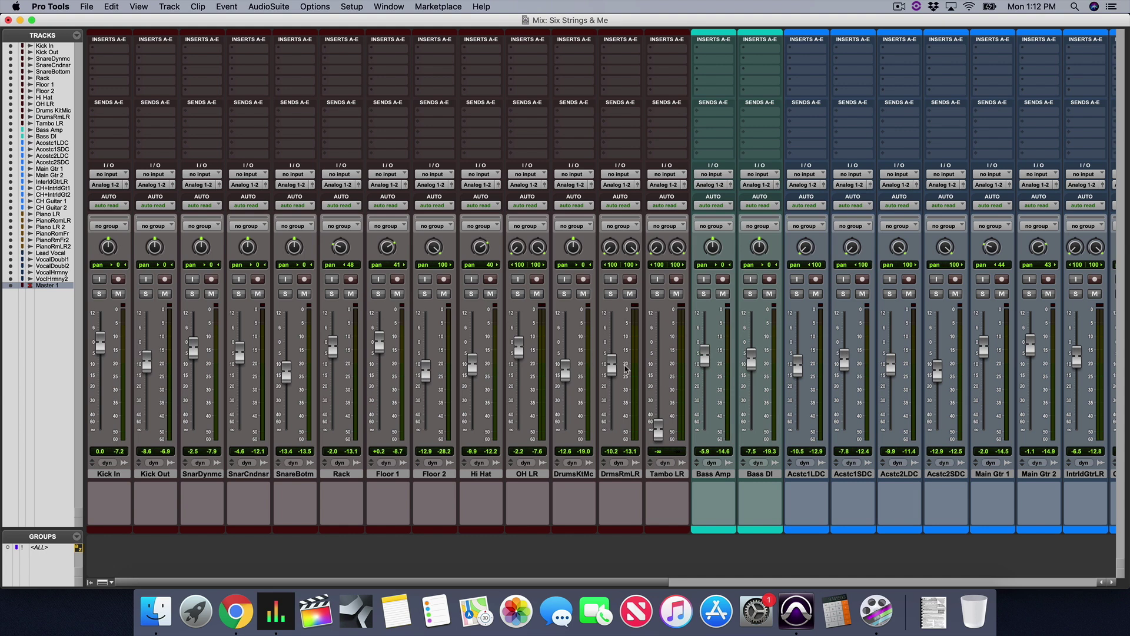
pyautogui.hscroll(15, 530, 330)
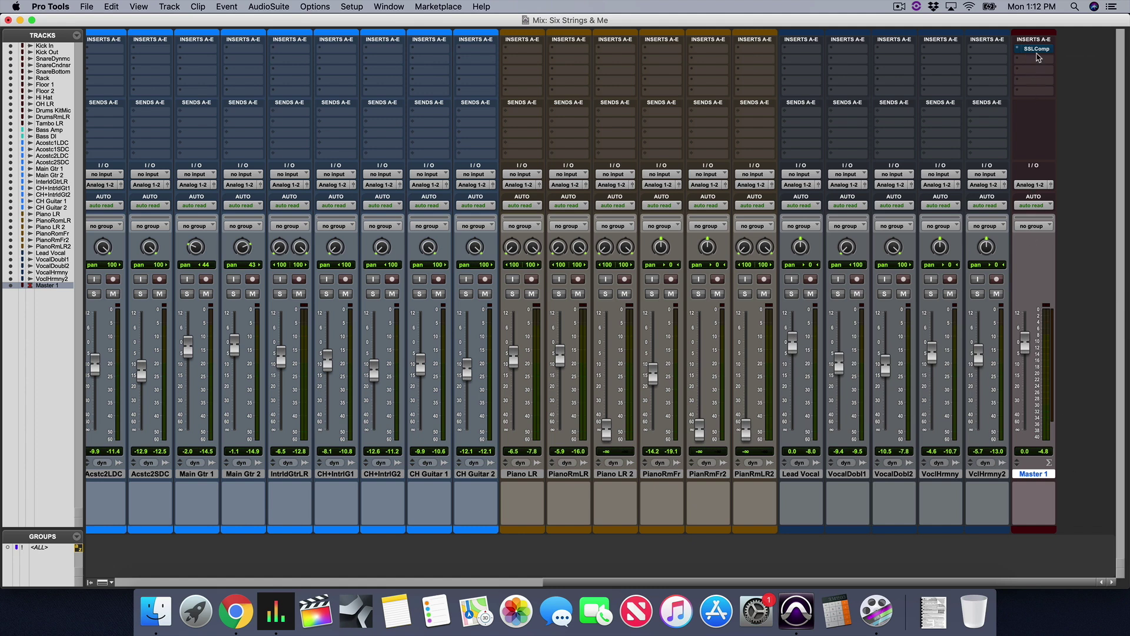
pyautogui.click(1038, 49)
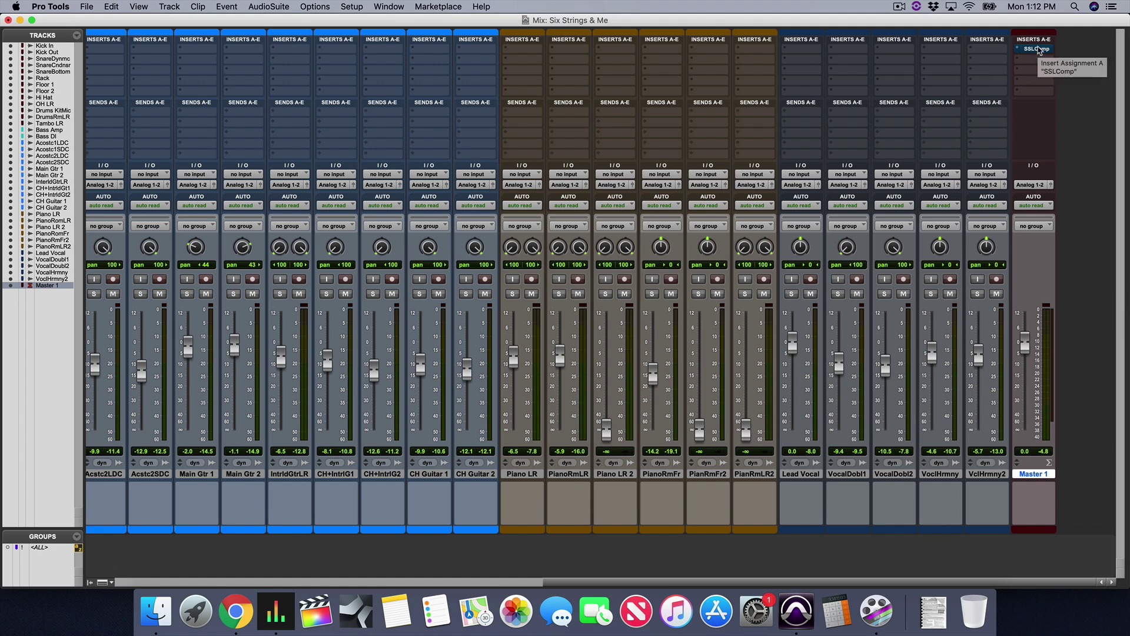
pyautogui.moveTo(822, 128); pyautogui.dragTo(899, 62)
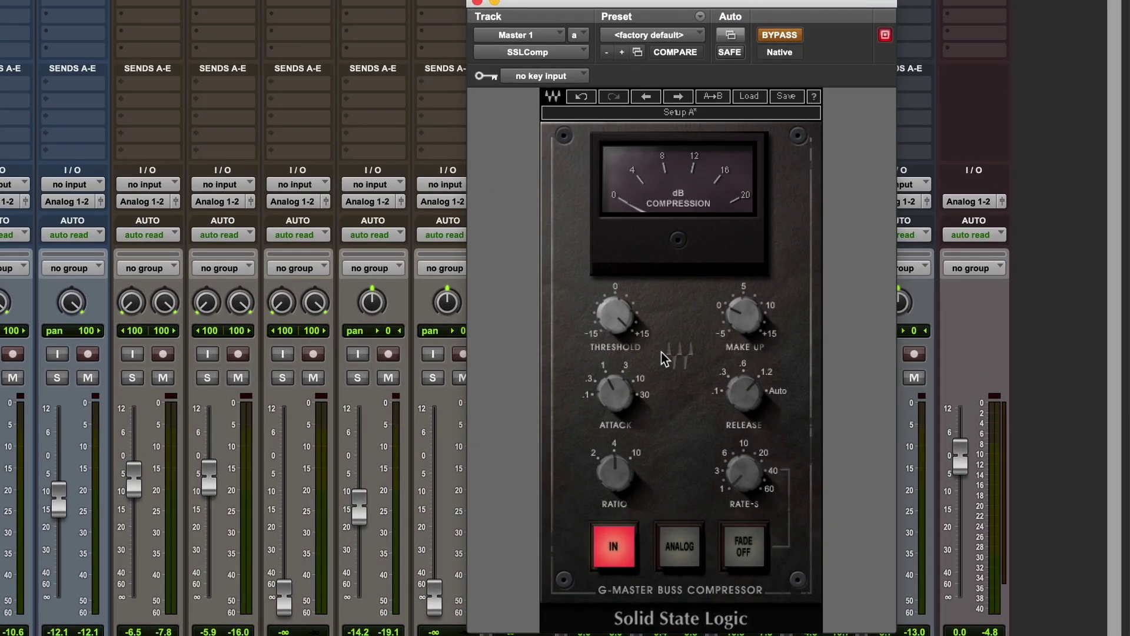
# Step: Reset the compressor's Make Up gain to 0 and set the ratio to 2
pyautogui.click(684, 37)
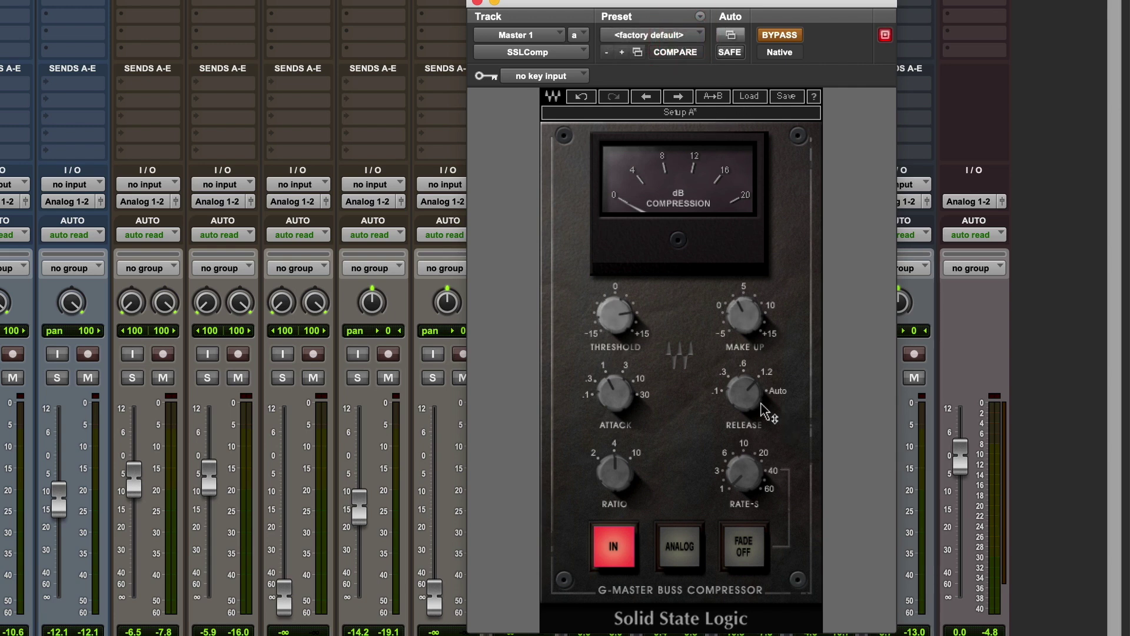
pyautogui.moveTo(751, 325)
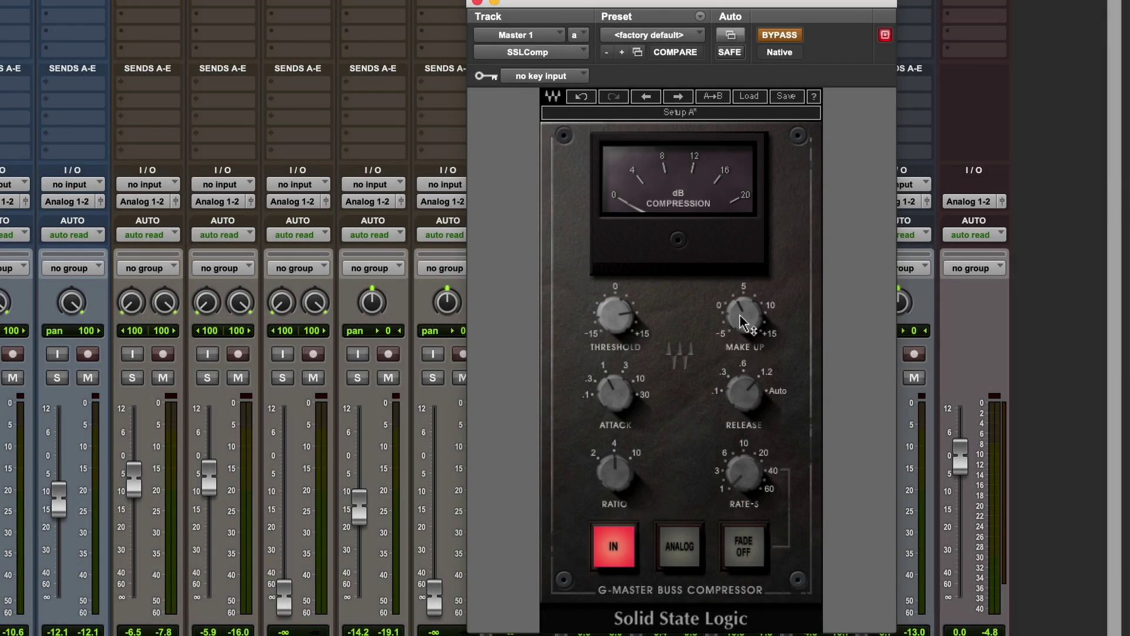
pyautogui.keyDown('alt'); pyautogui.click(742, 321); pyautogui.keyUp('alt')
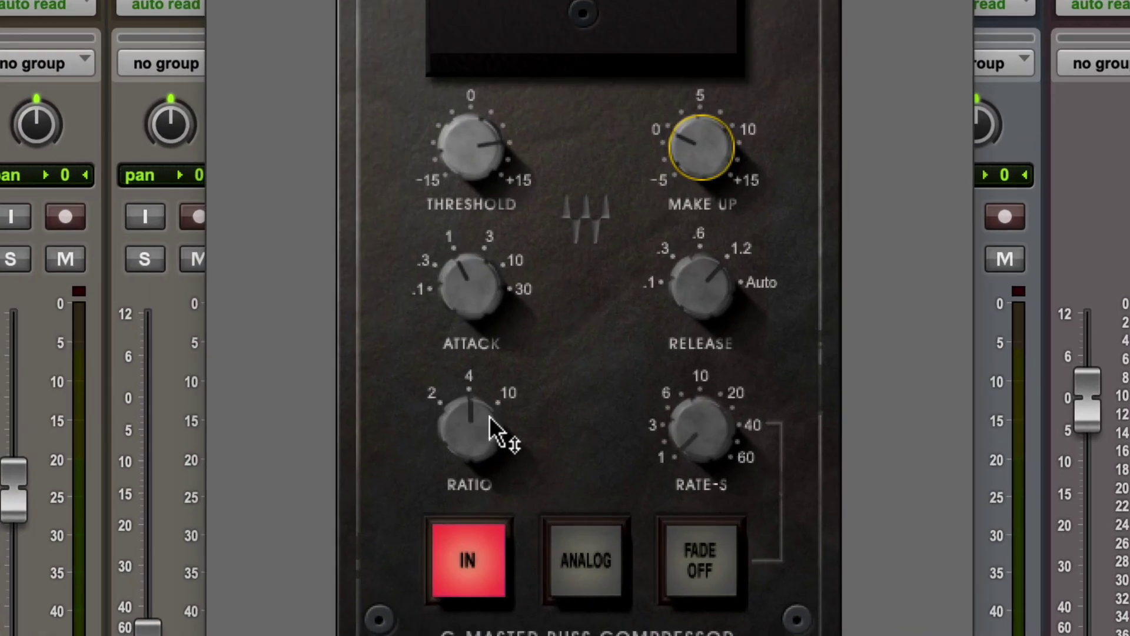
pyautogui.moveTo(634, 470); pyautogui.dragTo(635, 488)
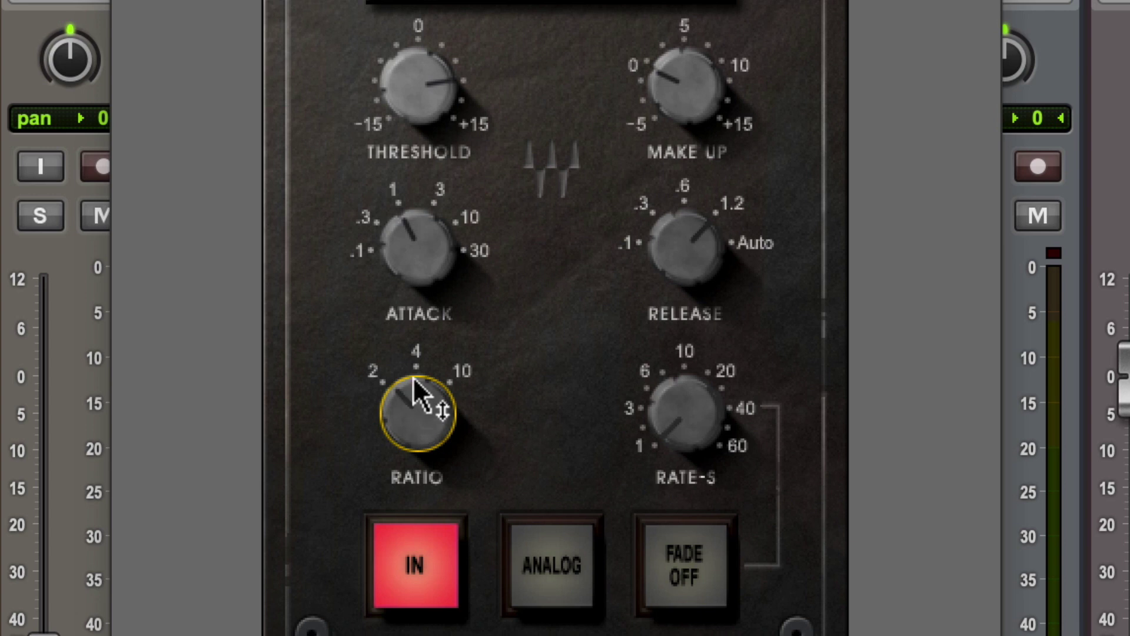
pyautogui.moveTo(414, 380)
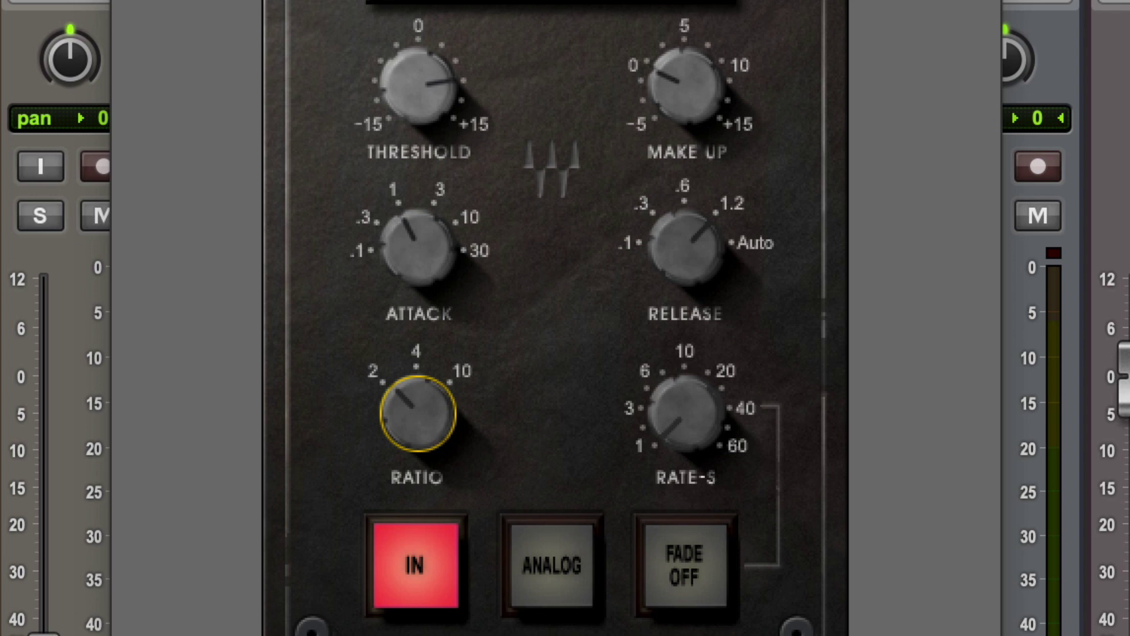
# Step: Set the compressor's attack to 10 ms and its release to .1
pyautogui.moveTo(380, 434)
pyautogui.moveTo(430, 274)
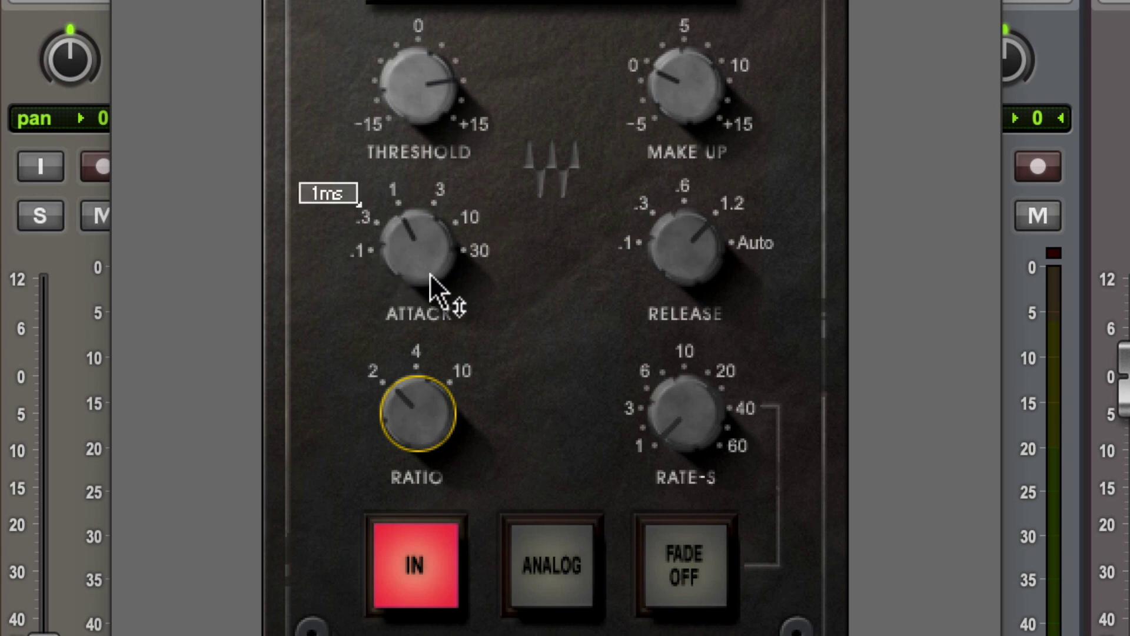
pyautogui.click(430, 273)
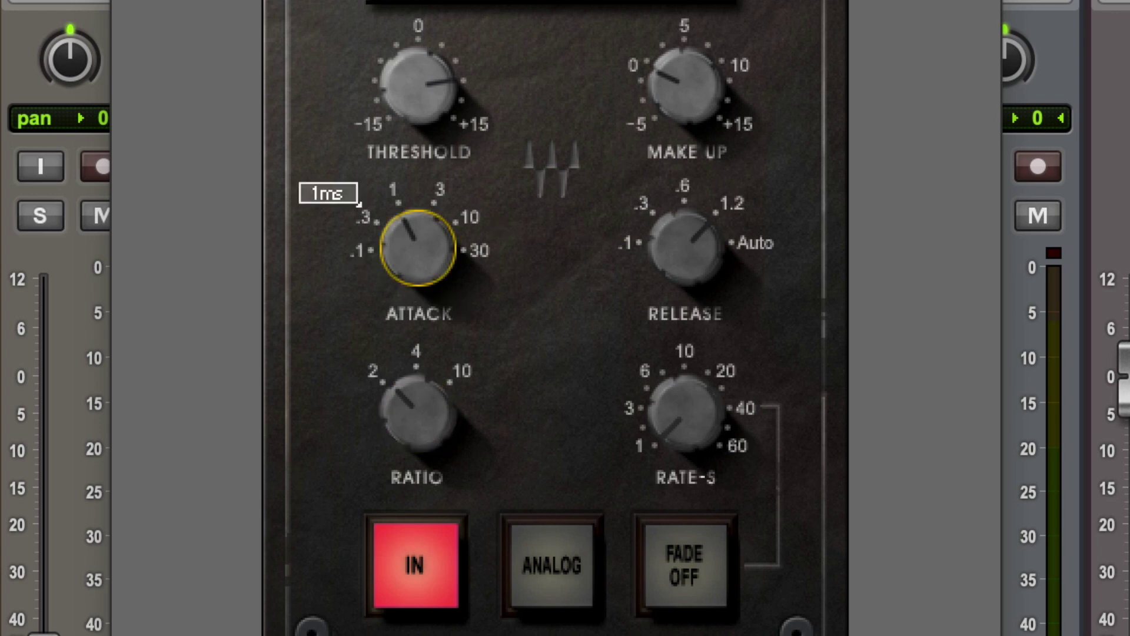
pyautogui.moveTo(430, 273); pyautogui.dragTo(430, 241)
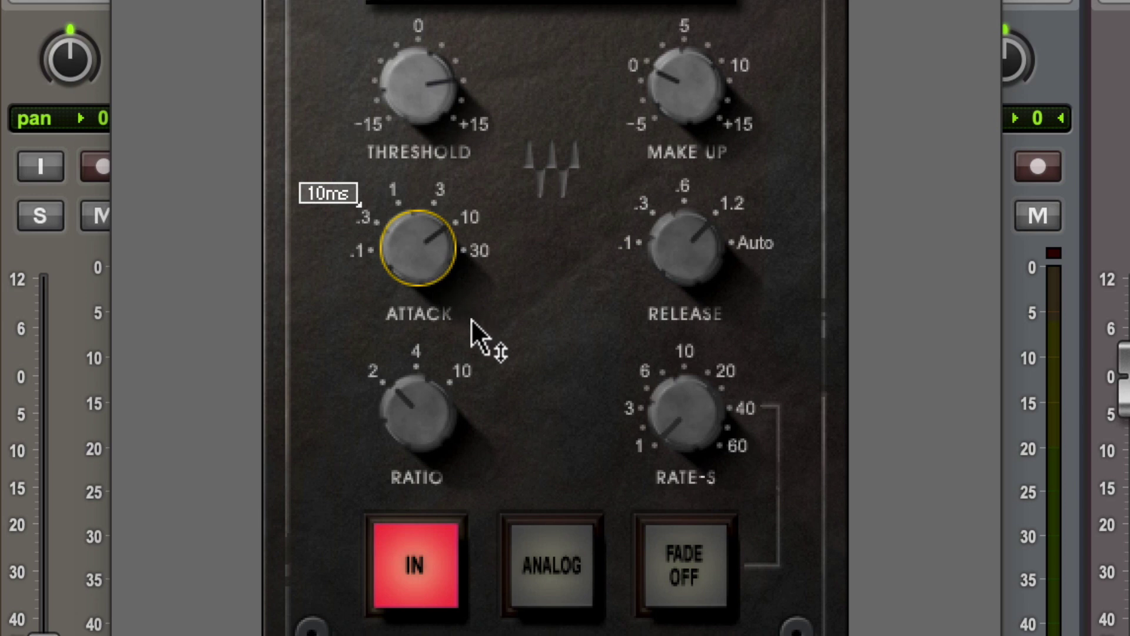
pyautogui.moveTo(471, 319)
pyautogui.mouseDown()
pyautogui.moveTo(471, 300)
pyautogui.moveTo(471, 312)
pyautogui.mouseUp()
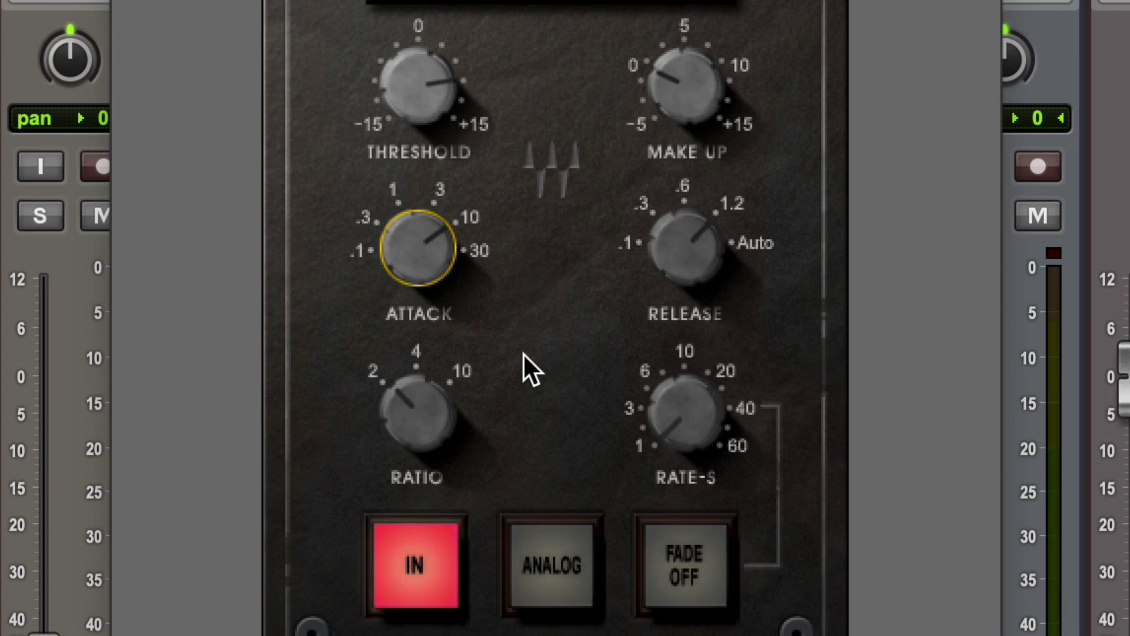
pyautogui.click(710, 245)
pyautogui.moveTo(710, 245); pyautogui.dragTo(711, 252)
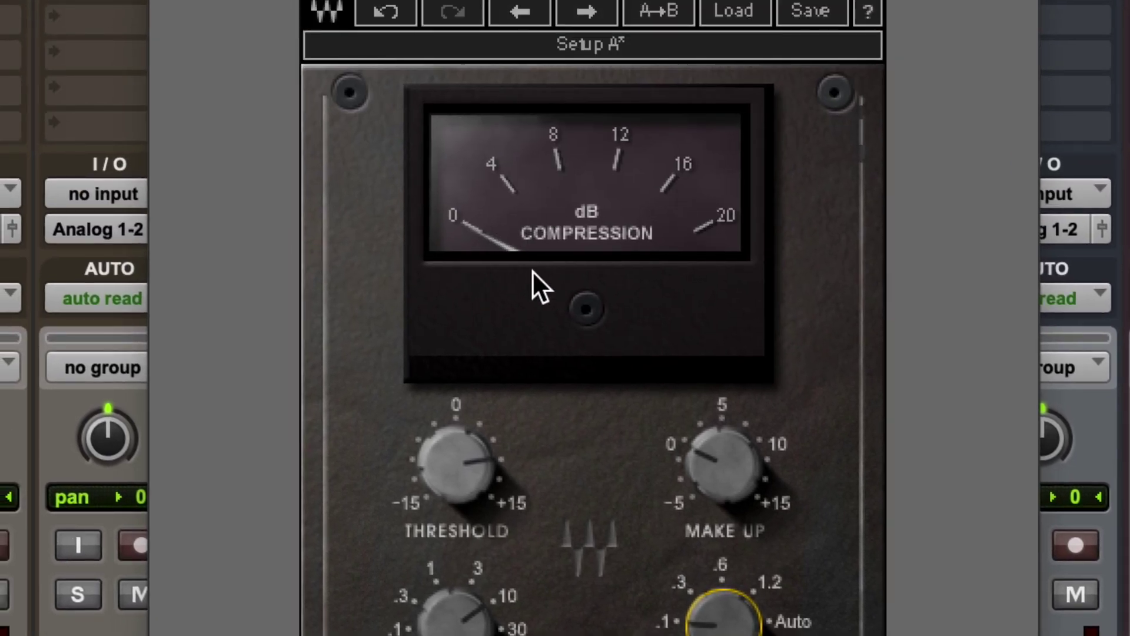
# Step: Raise the Make Up gain slightly above 0 and check the Master 1 level against the bypassed signal
pyautogui.moveTo(468, 468)
pyautogui.moveTo(517, 458)
pyautogui.moveTo(730, 466)
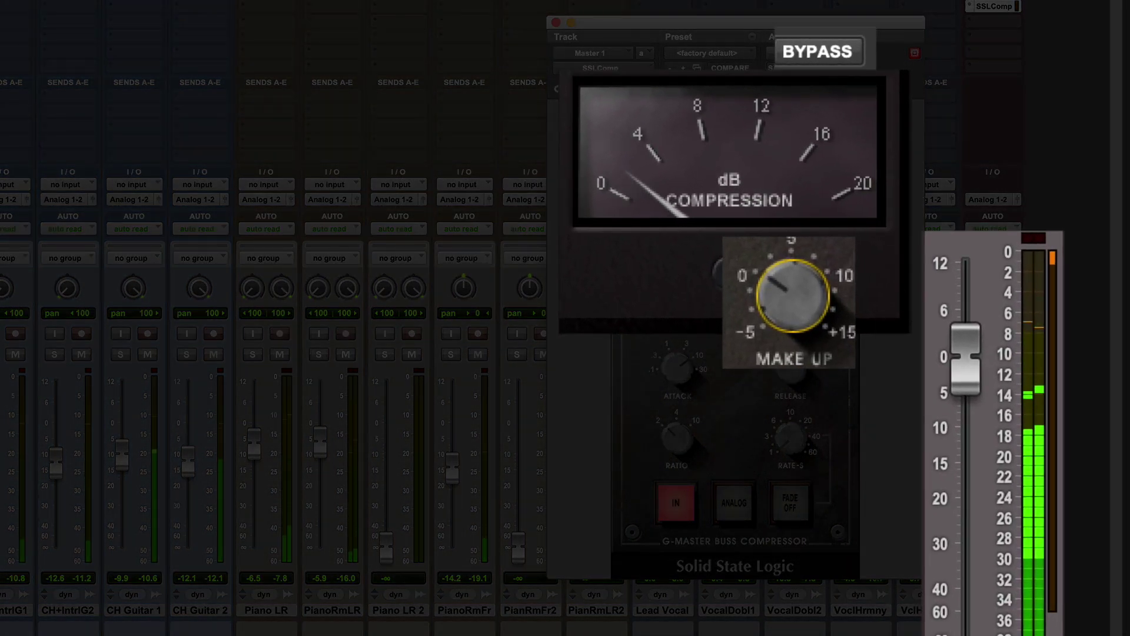
pyautogui.click(838, 48)
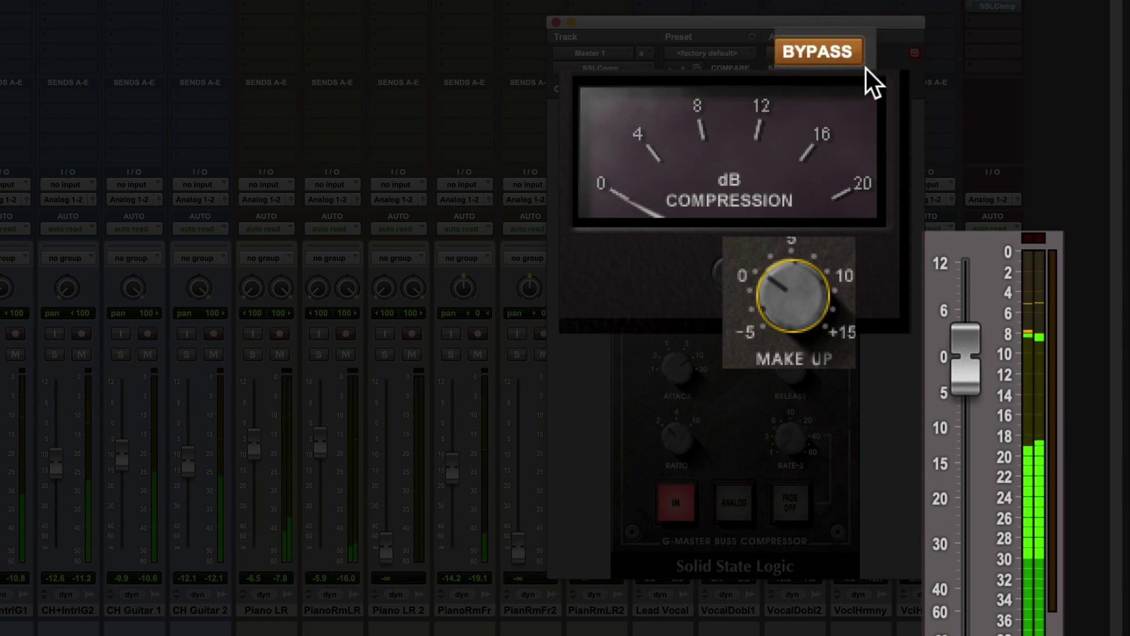
pyautogui.click(839, 52)
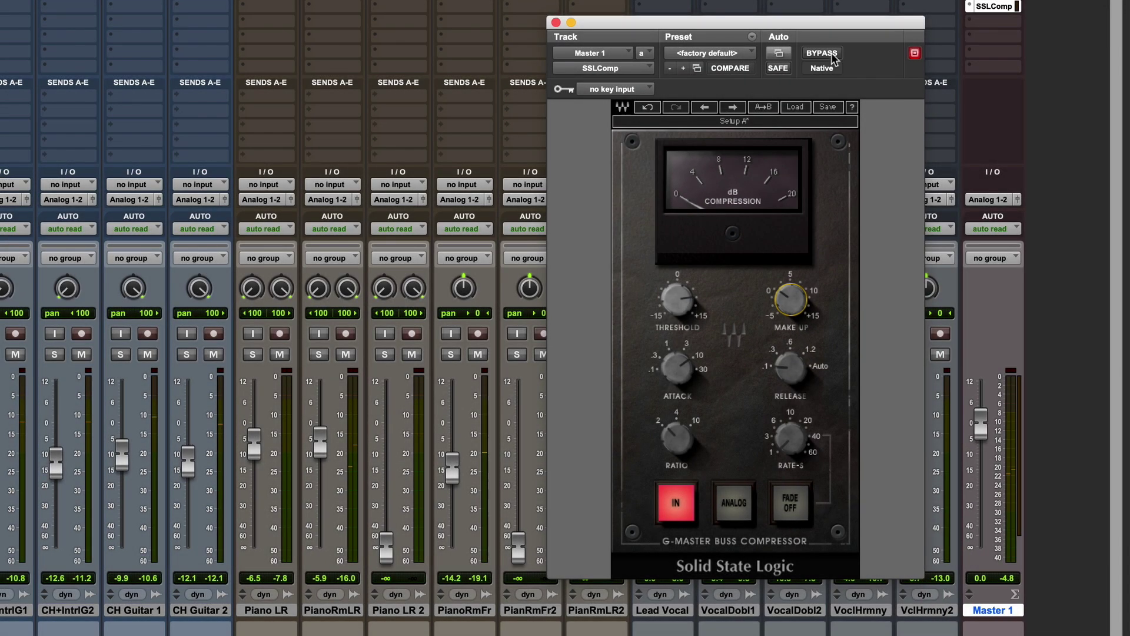
# Step: Play the mix and alternate SSLComp between bypassed and active several times to compare the sound with and without compression
pyautogui.click(837, 54)
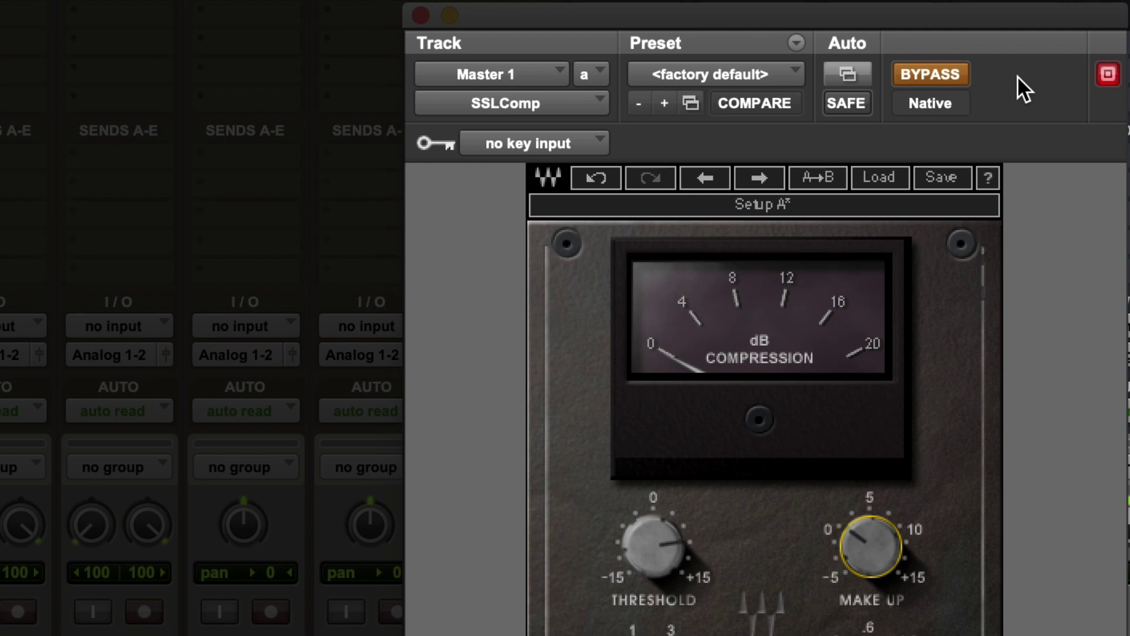
pyautogui.click(956, 73)
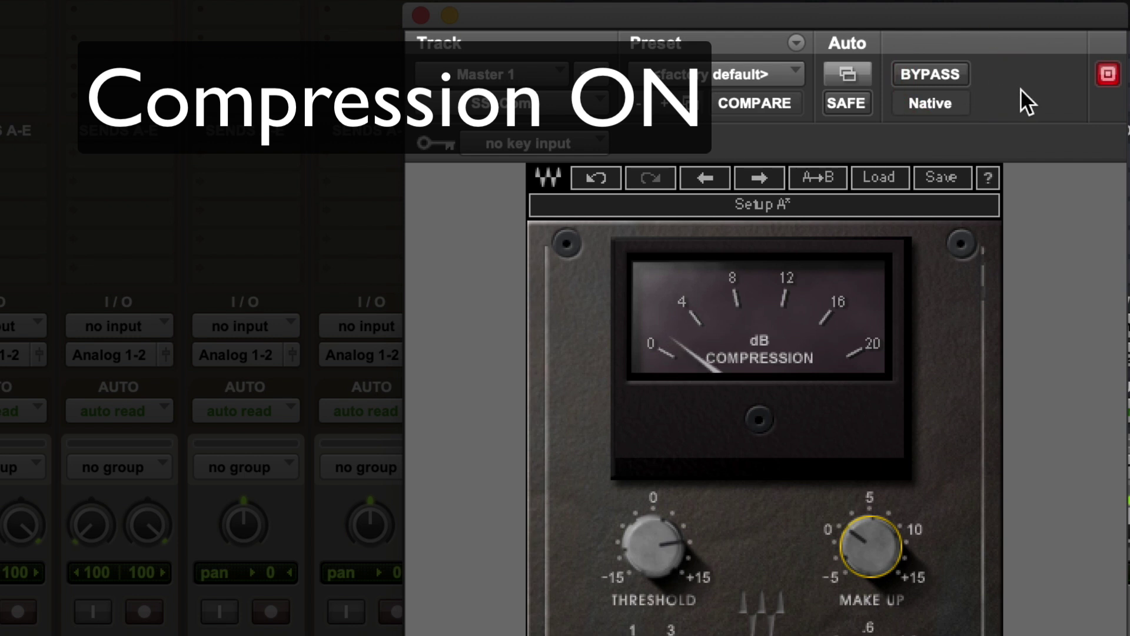
pyautogui.click(946, 69)
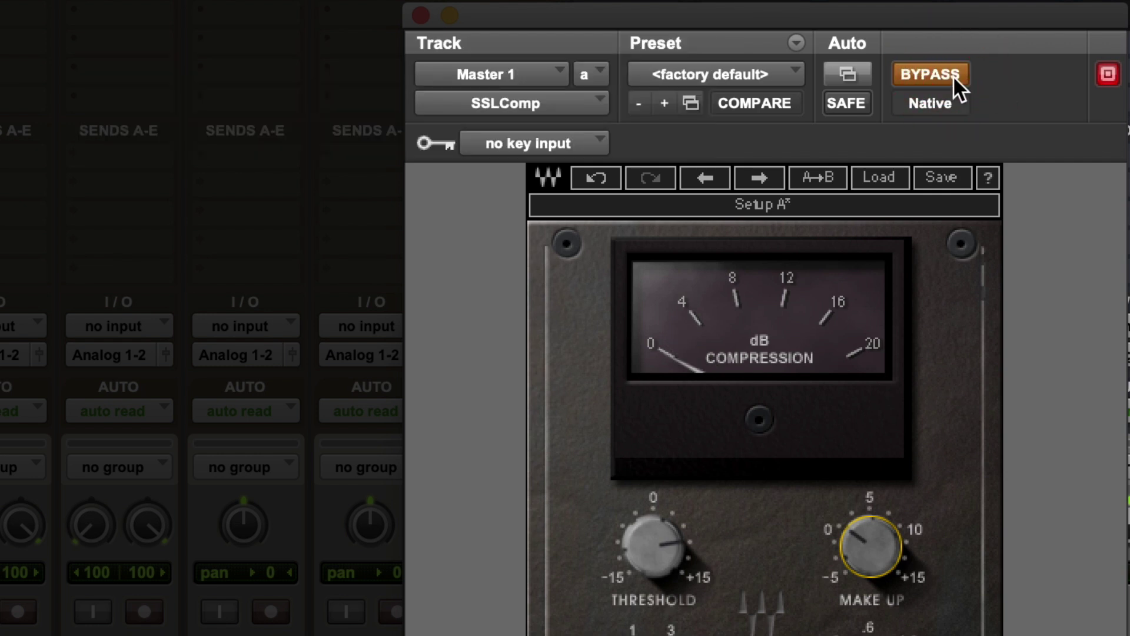
pyautogui.click(953, 73)
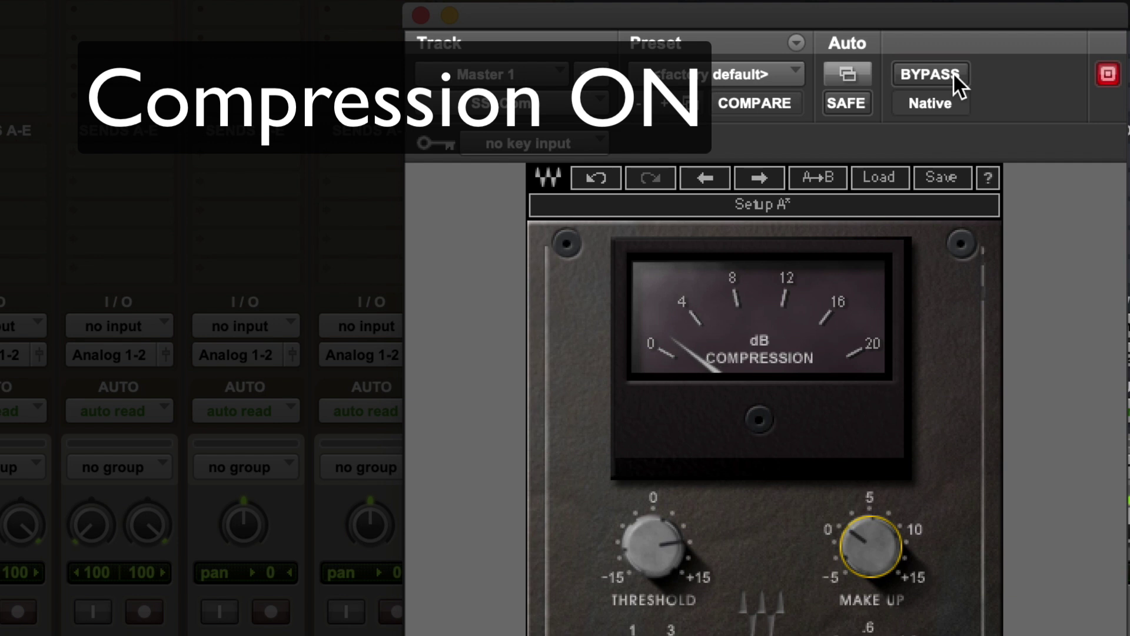
pyautogui.click(952, 73)
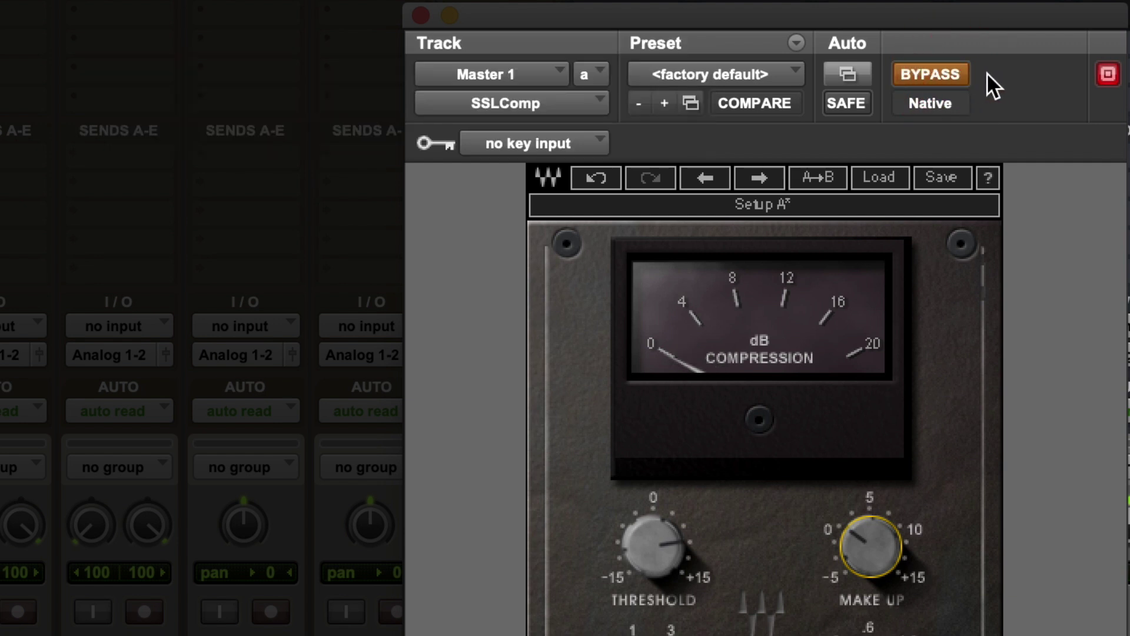
pyautogui.click(954, 74)
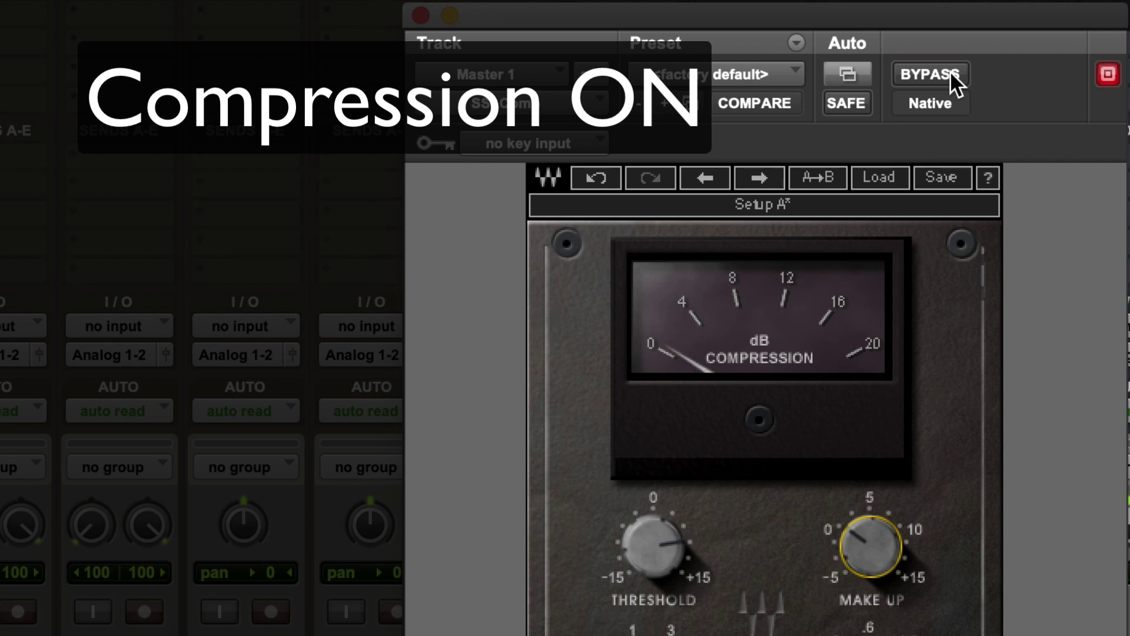
pyautogui.click(951, 72)
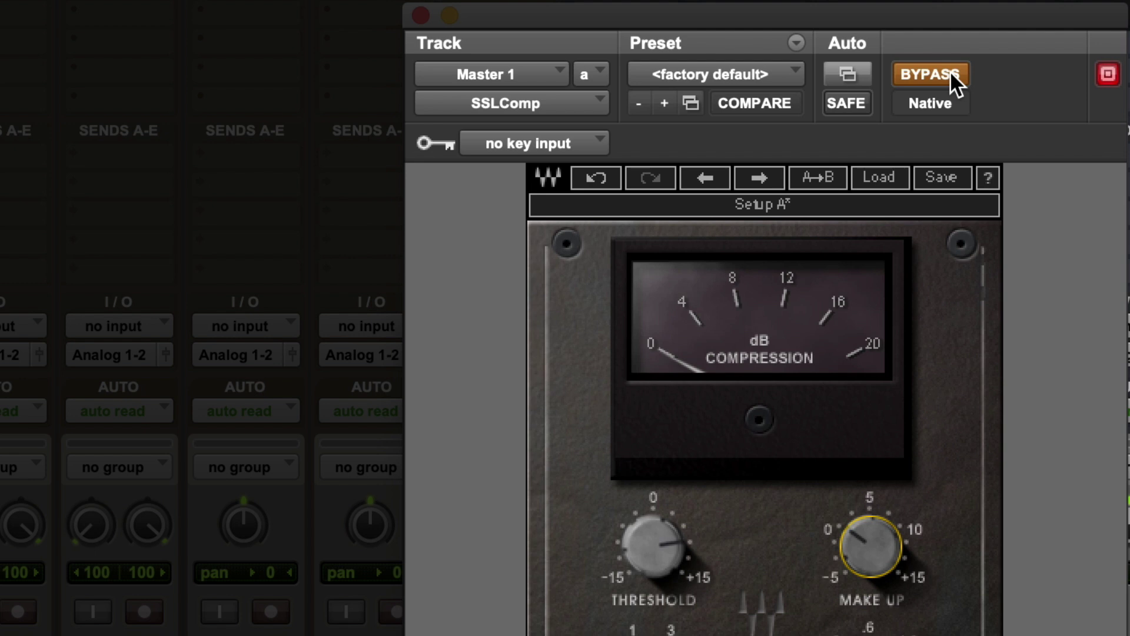
pyautogui.click(950, 71)
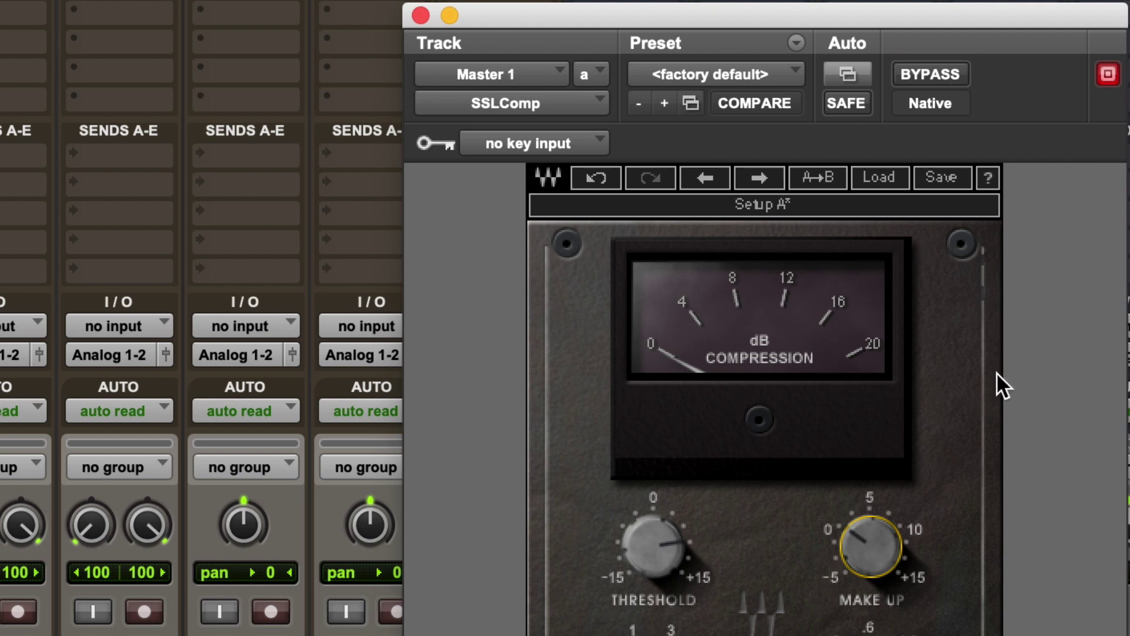
pyautogui.click(942, 73)
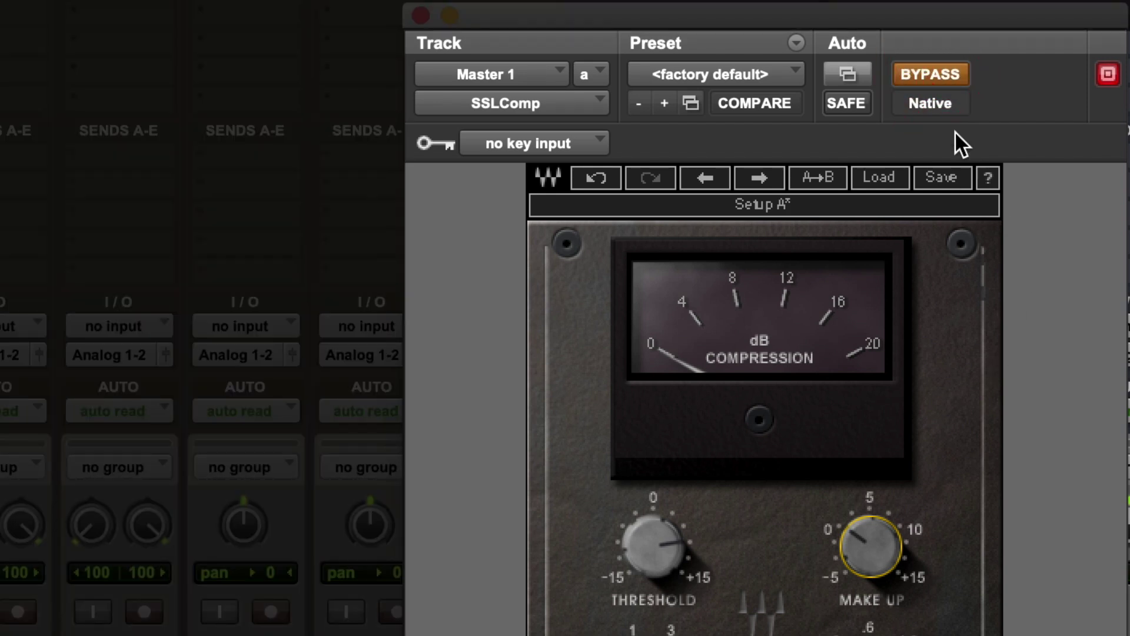
pyautogui.click(945, 74)
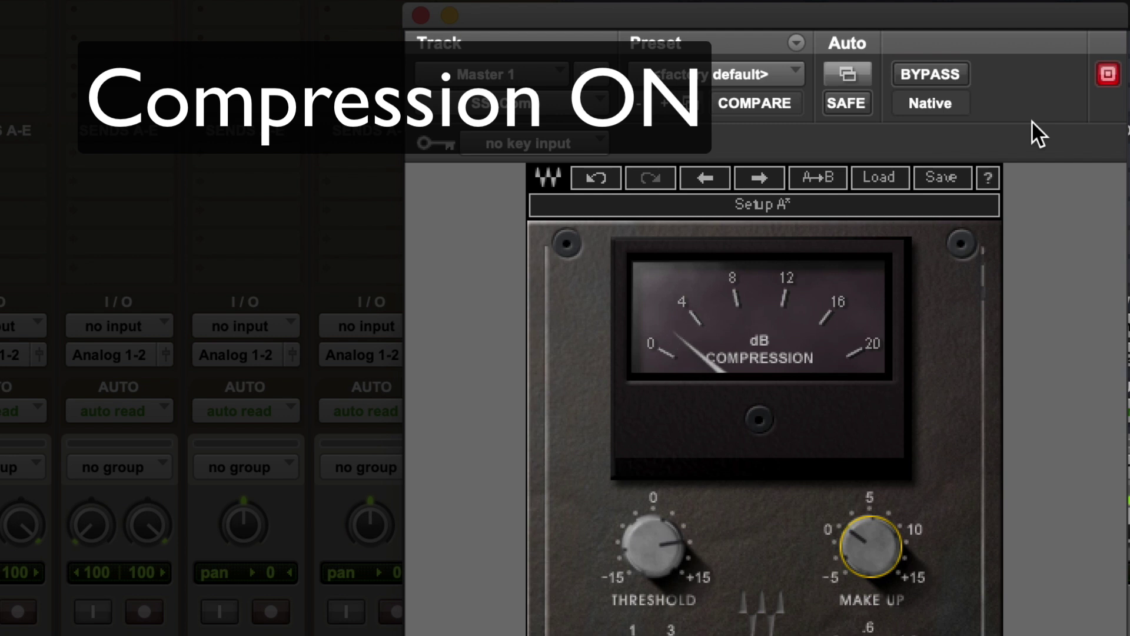
pyautogui.click(952, 72)
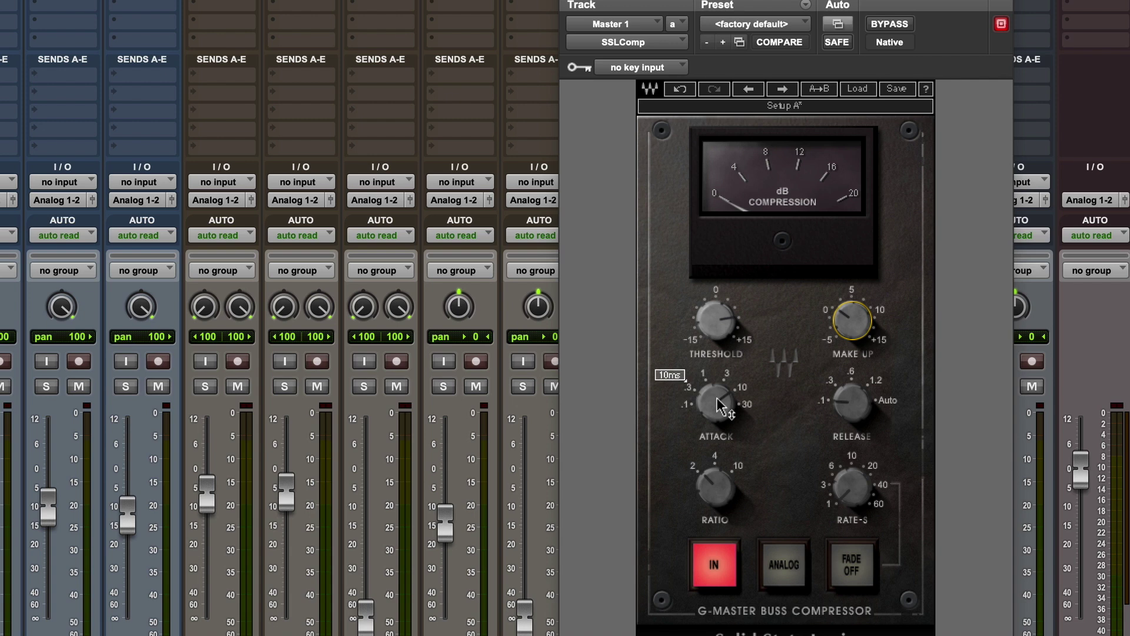
# Step: Speed up the compressor's attack to 1 ms and lower its threshold slightly for heavier compression
pyautogui.click(720, 406)
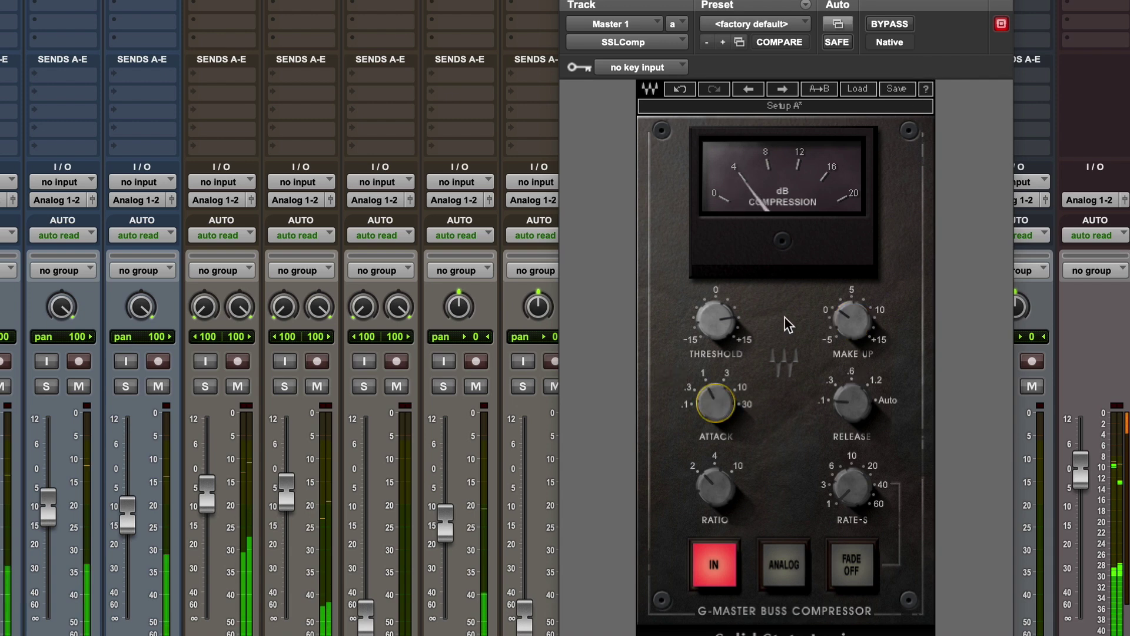
pyautogui.click(717, 321)
pyautogui.moveTo(717, 321); pyautogui.dragTo(717, 340)
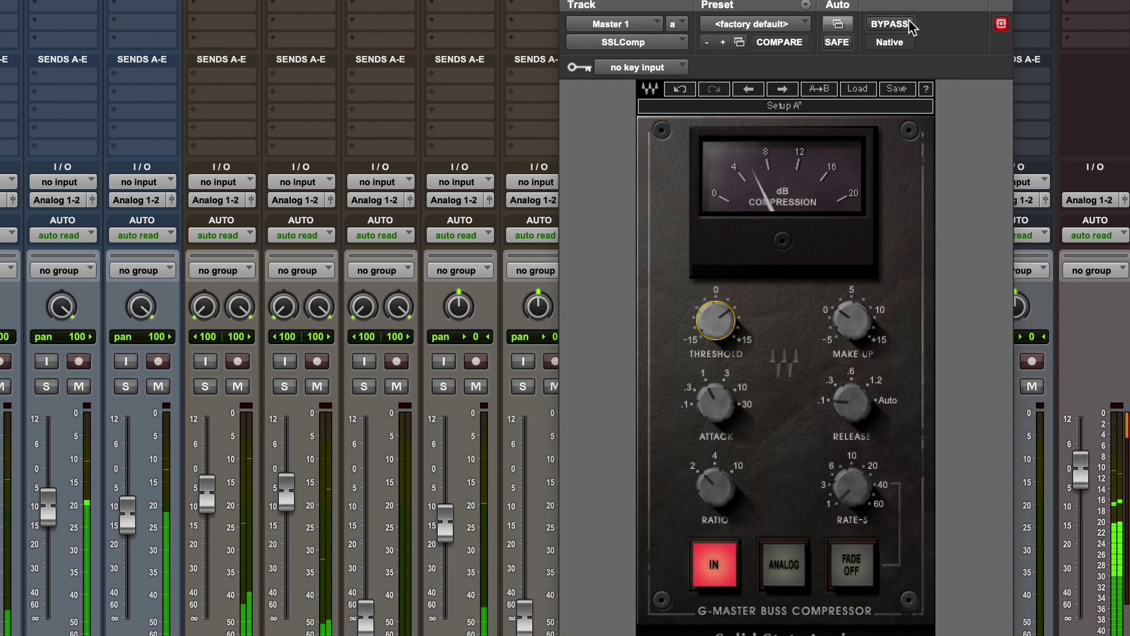
# Step: Check the Master 1 level against the bypassed signal and raise the compressor's Make Up gain to about 2.8
pyautogui.click(885, 26)
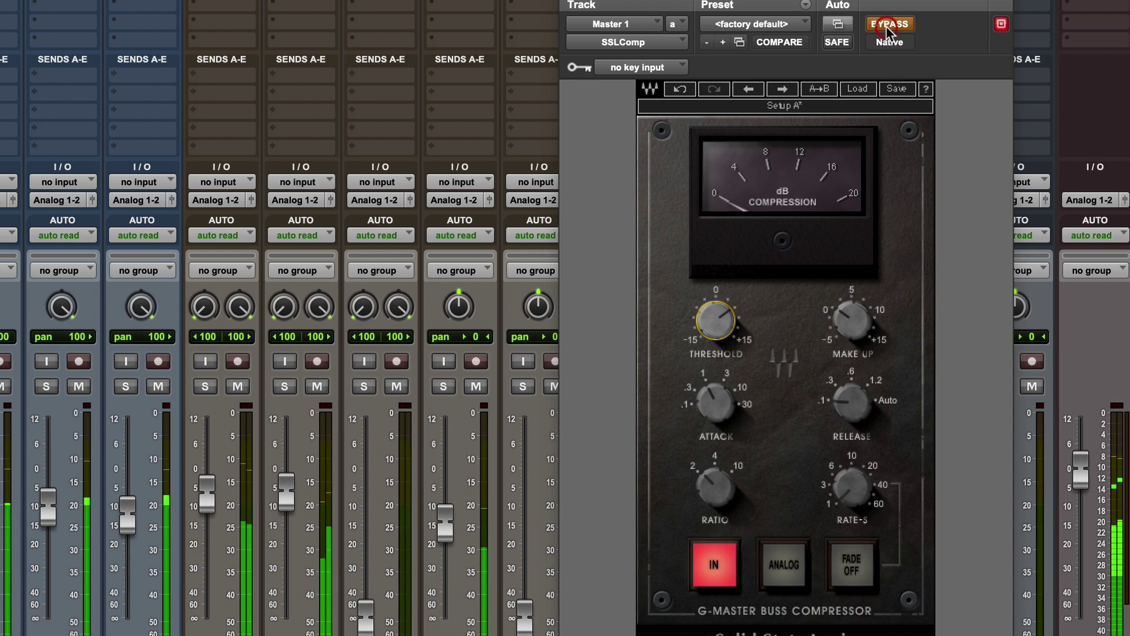
pyautogui.click(899, 25)
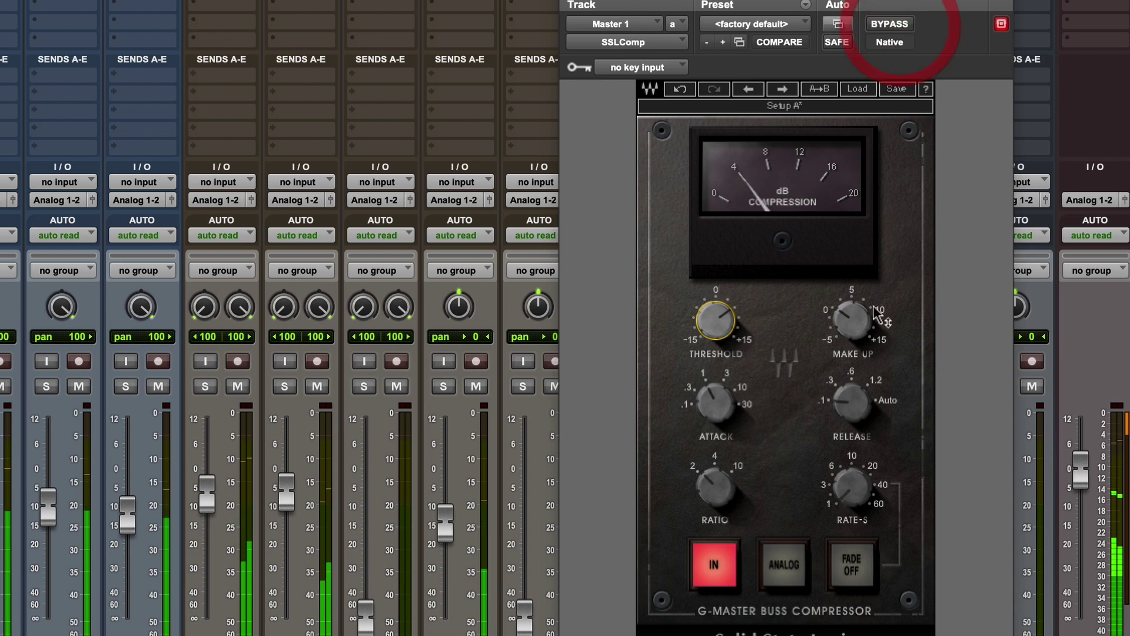
pyautogui.click(852, 321)
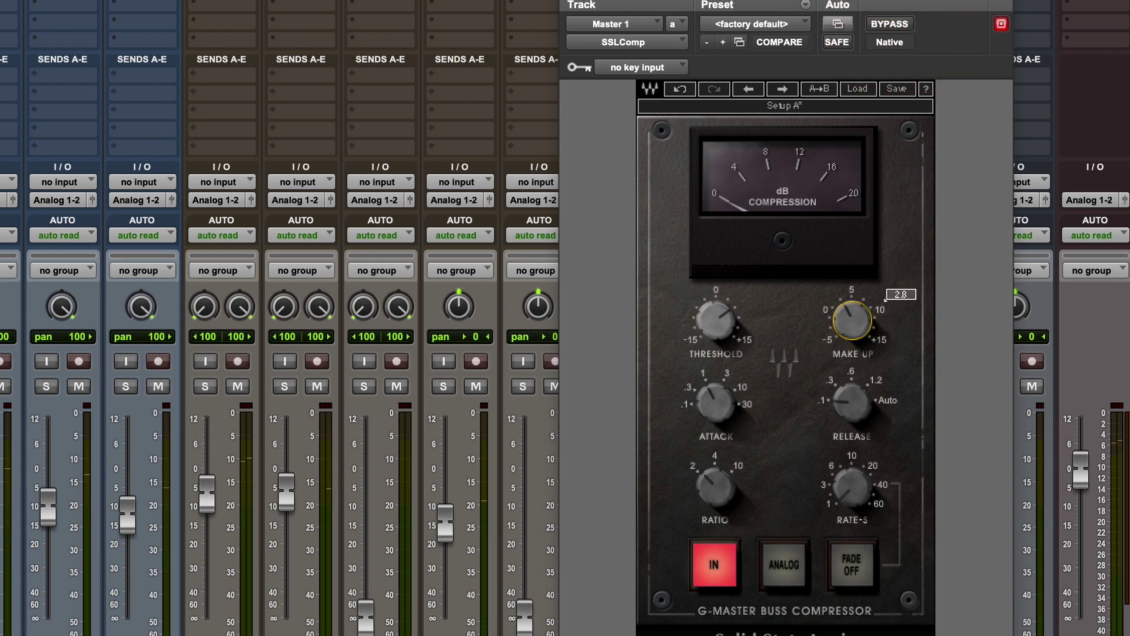
pyautogui.moveTo(852, 316); pyautogui.dragTo(852, 306)
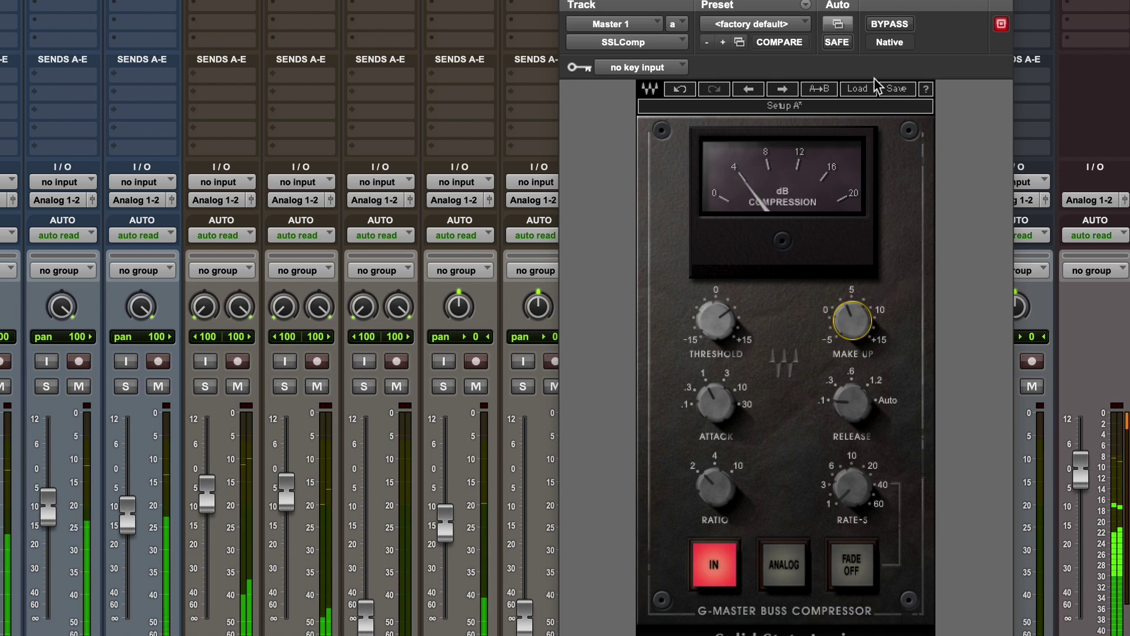
# Step: Alternate SSLComp between bypassed and active during playback to compare the fast-attack compression with the uncompressed mix
pyautogui.click(898, 25)
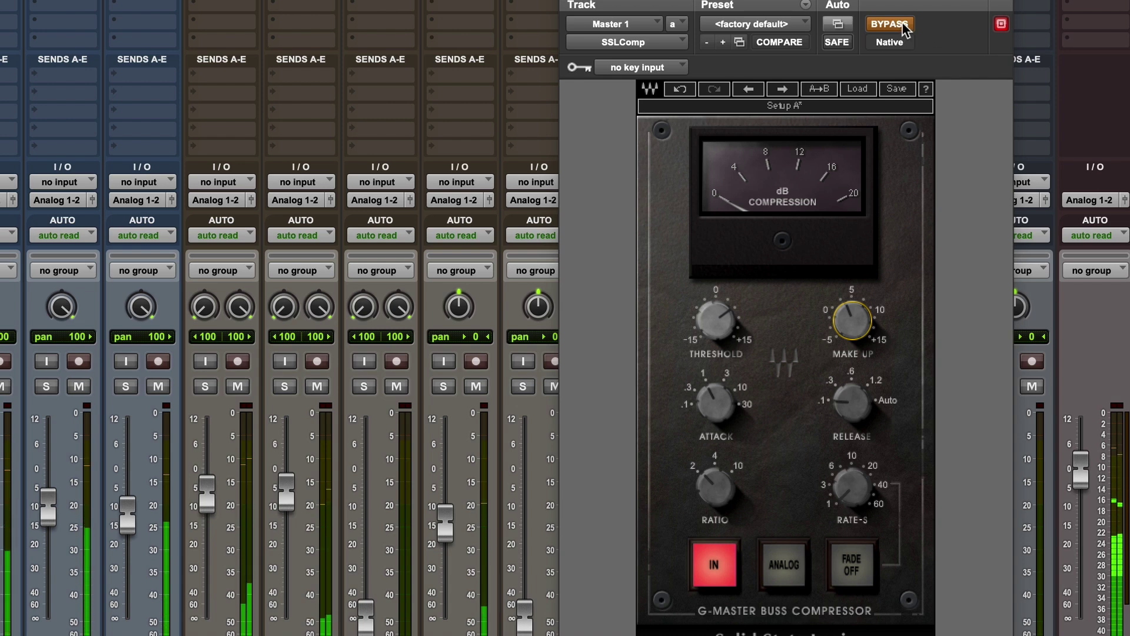
pyautogui.click(904, 24)
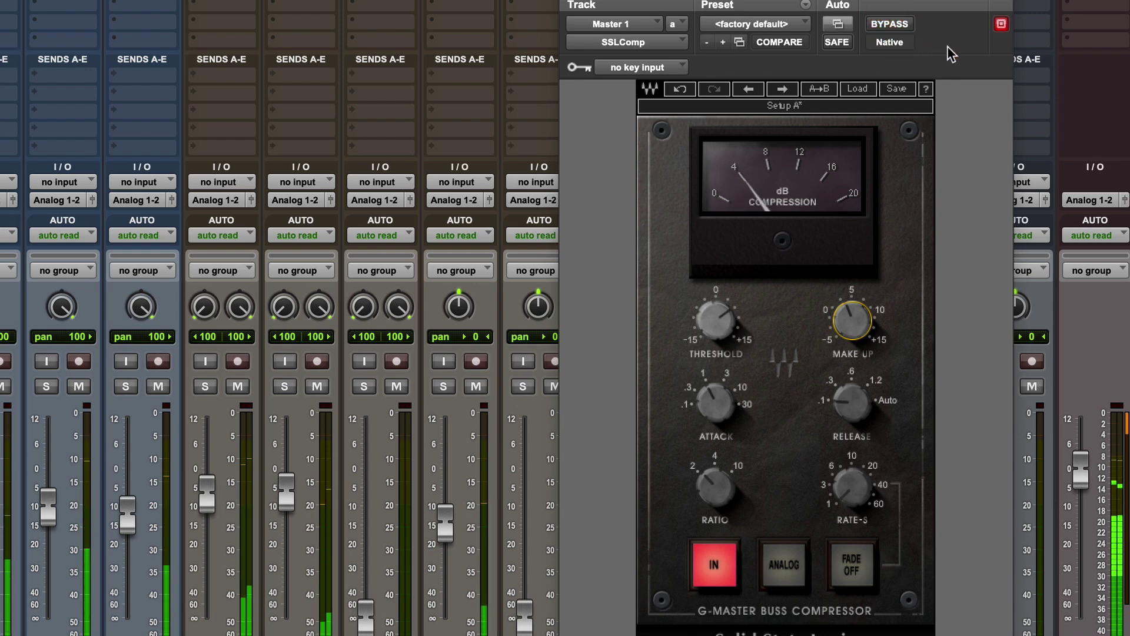
pyautogui.click(901, 26)
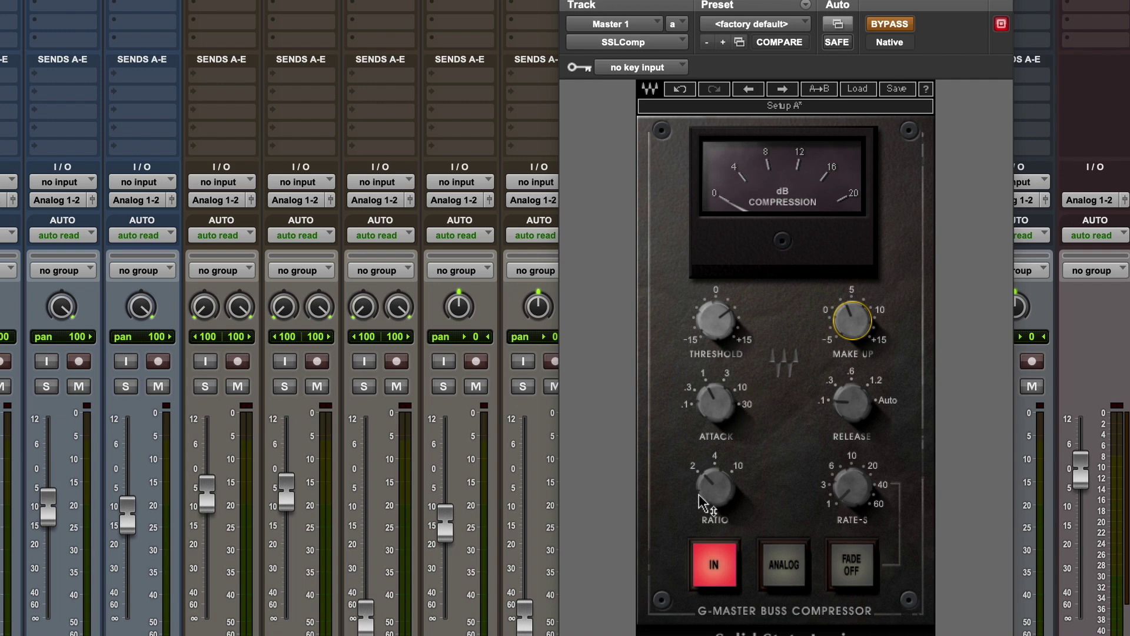
# Step: Set the compressor's ratio to 4 and its release to .6 s, with SSLComp active again
pyautogui.moveTo(701, 502); pyautogui.dragTo(700, 489)
pyautogui.moveTo(842, 409); pyautogui.dragTo(842, 397)
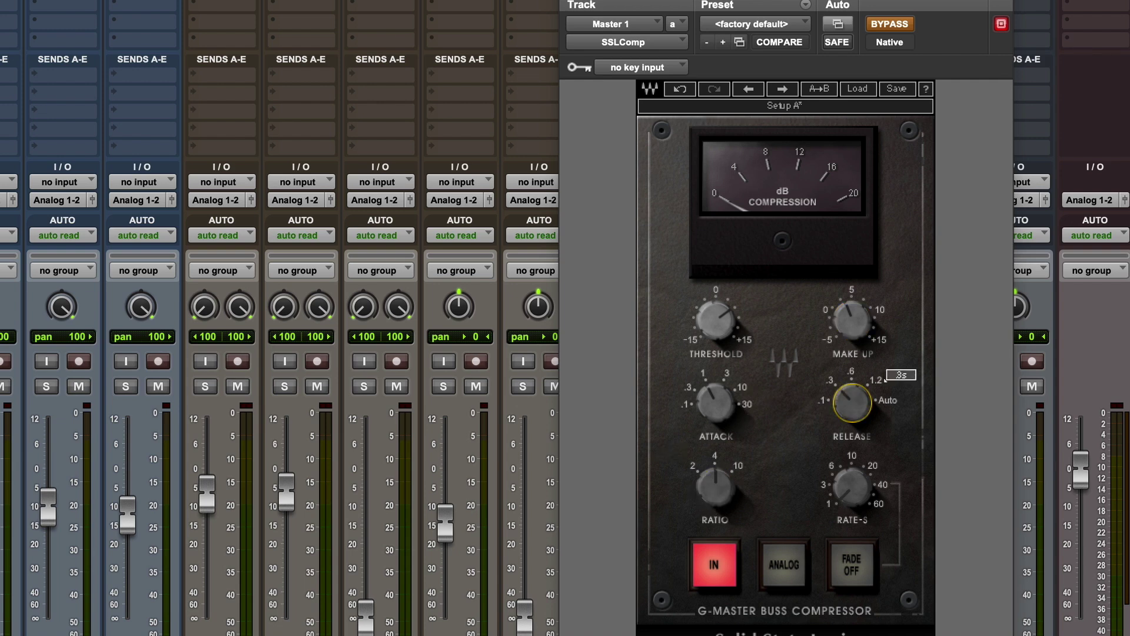
pyautogui.click(888, 25)
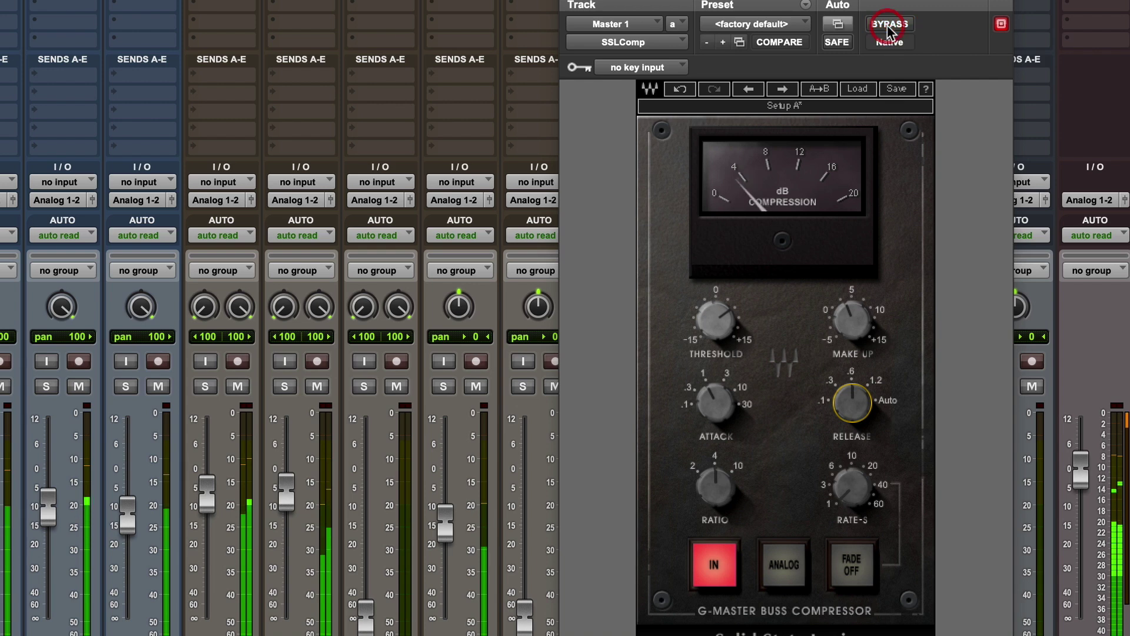
# Step: Lower the threshold to about 4, raise Make Up to nearly 5, and compare the mix with SSLComp bypassed and active
pyautogui.moveTo(710, 329); pyautogui.dragTo(710, 341)
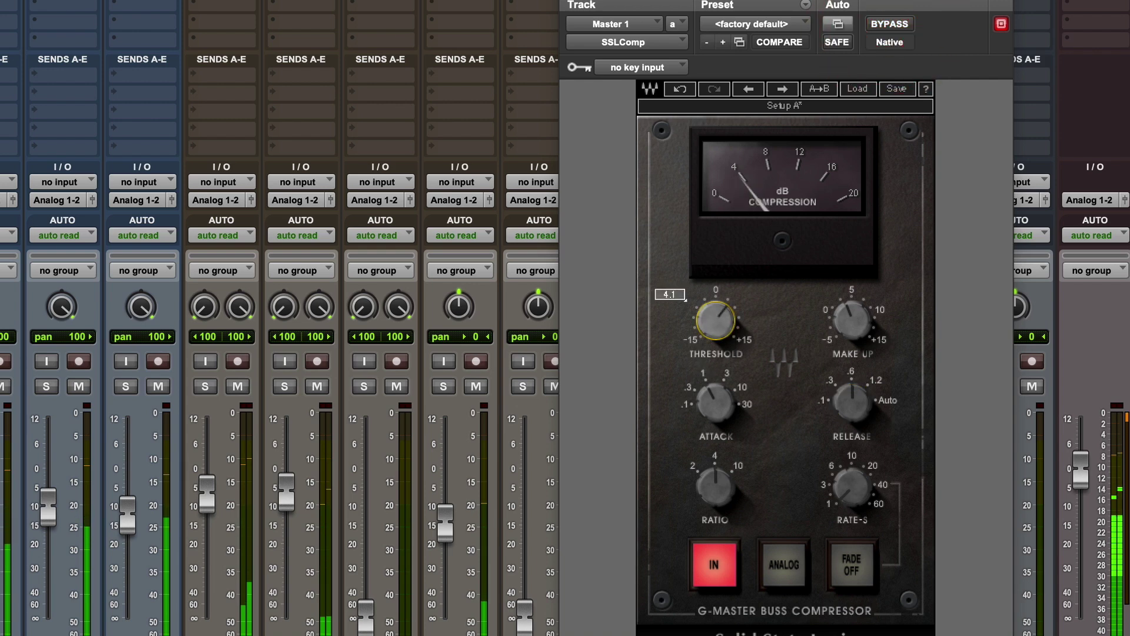
pyautogui.moveTo(852, 321); pyautogui.dragTo(852, 315)
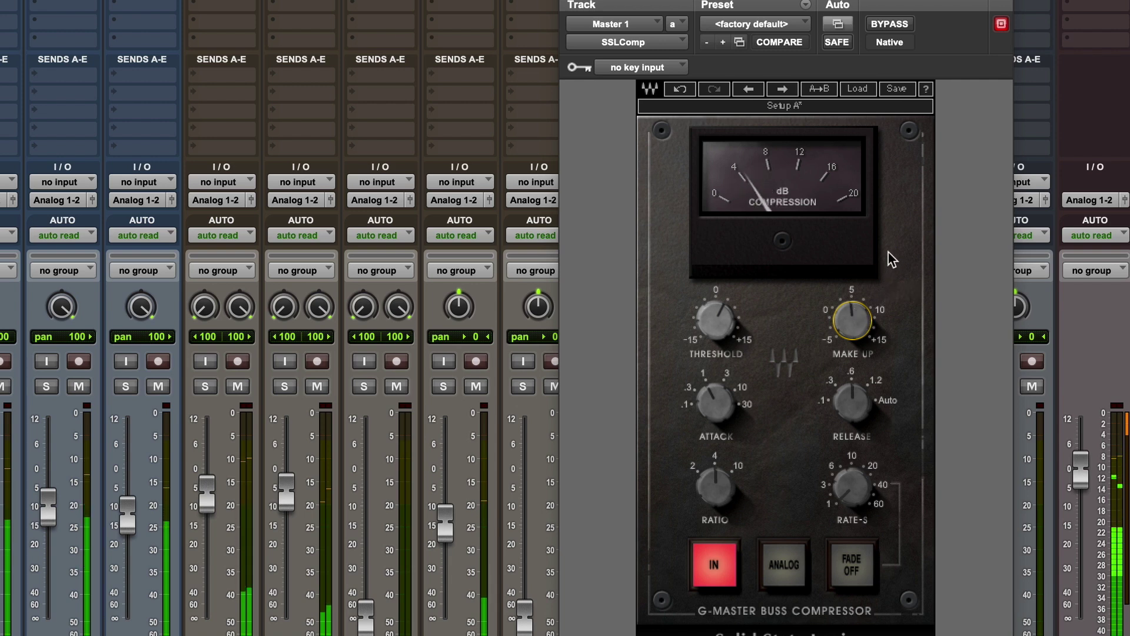
pyautogui.click(880, 22)
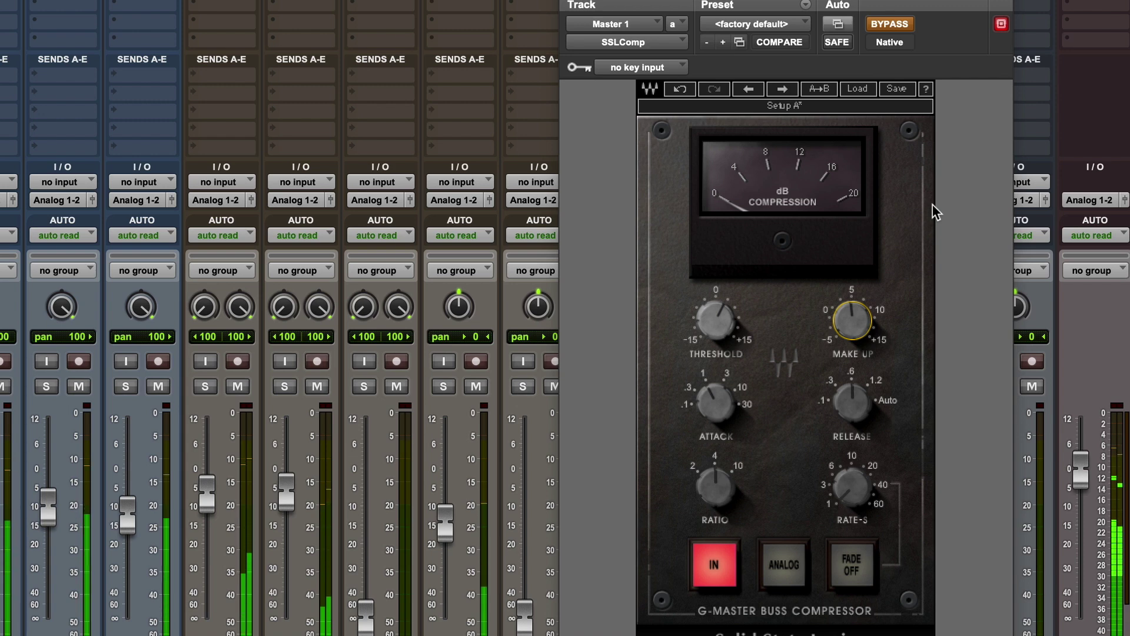
pyautogui.click(889, 25)
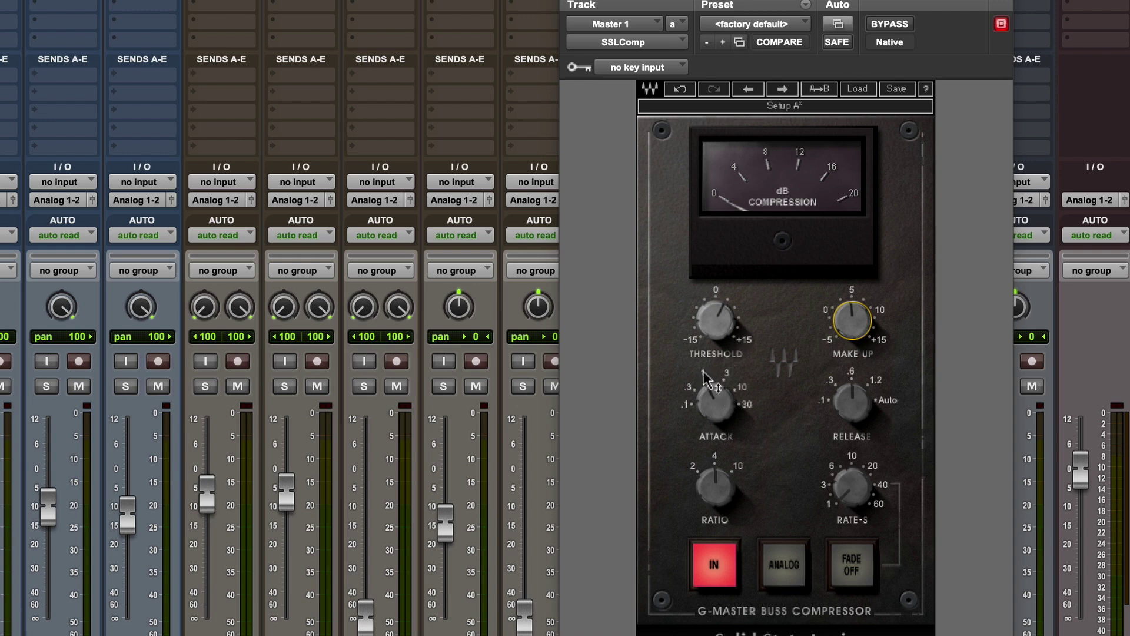
# Step: Return the compressor to a 10 ms attack, .1 s release and a ratio of 2
pyautogui.moveTo(725, 406); pyautogui.dragTo(725, 429)
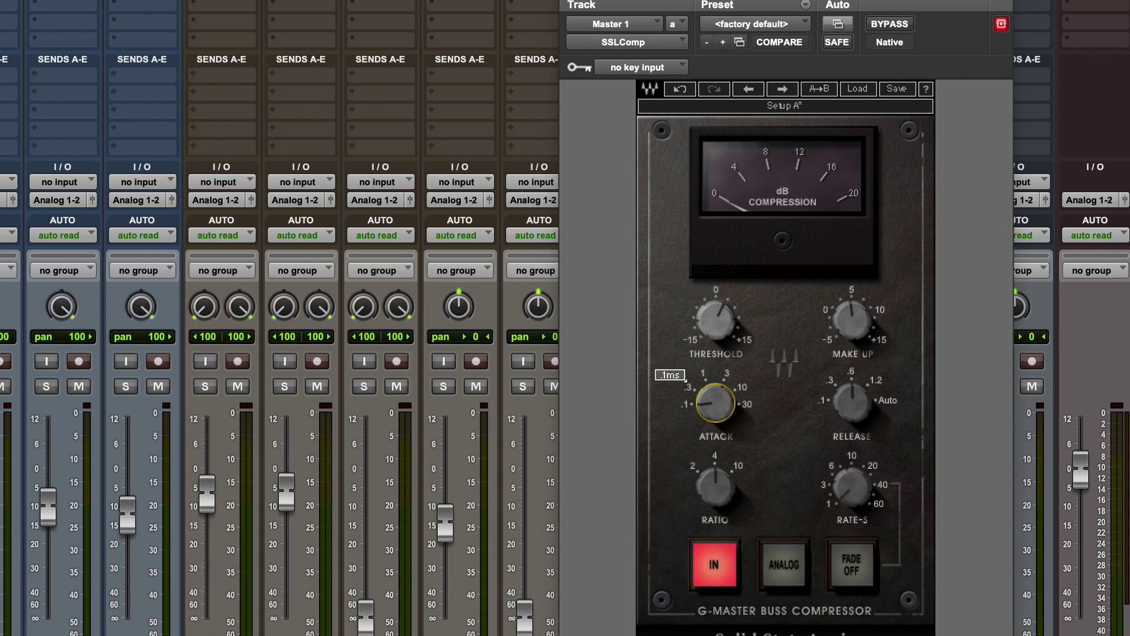
pyautogui.moveTo(686, 382); pyautogui.dragTo(688, 360)
pyautogui.click(883, 382)
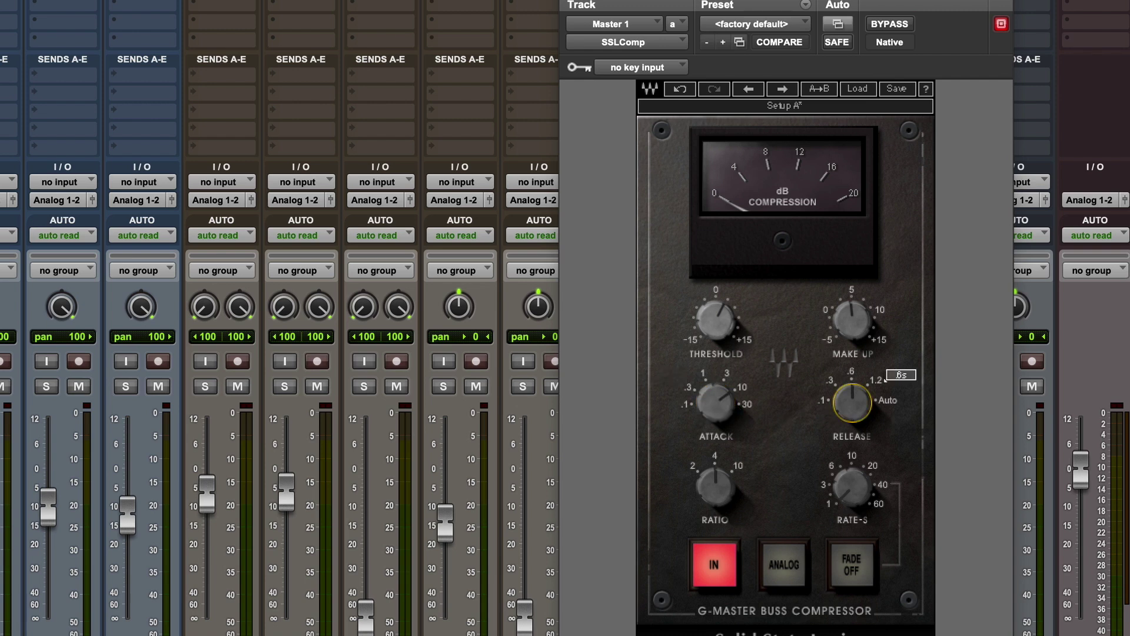
pyautogui.click(715, 488)
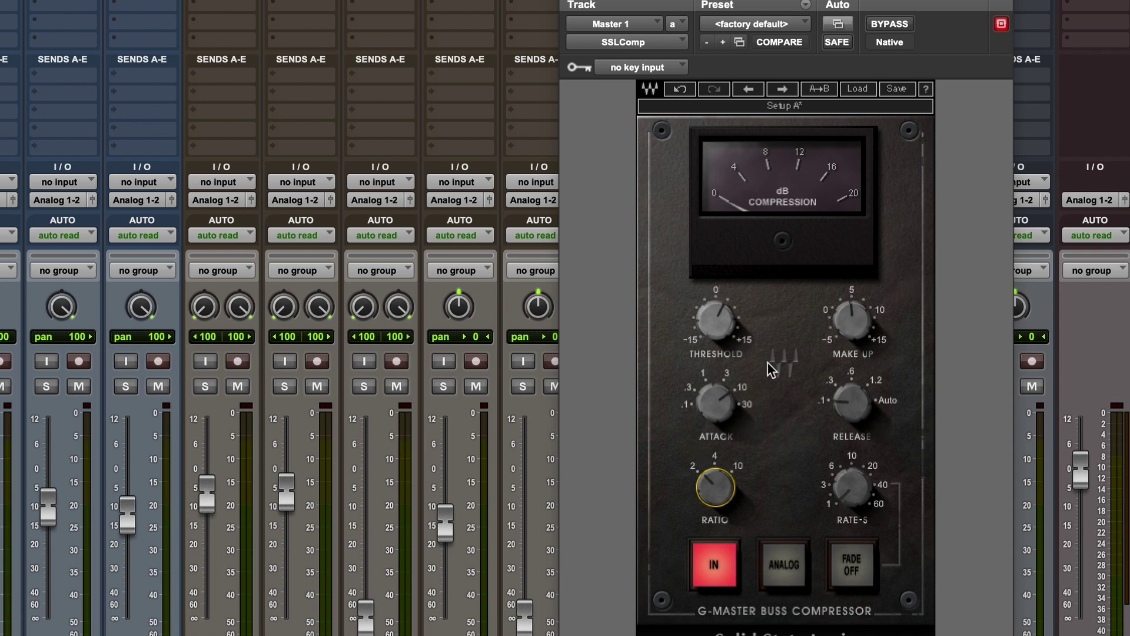
# Step: Raise the threshold for lighter compression and reduce the Make Up gain to match, fine-tuning the threshold while the mix plays
pyautogui.click(716, 321)
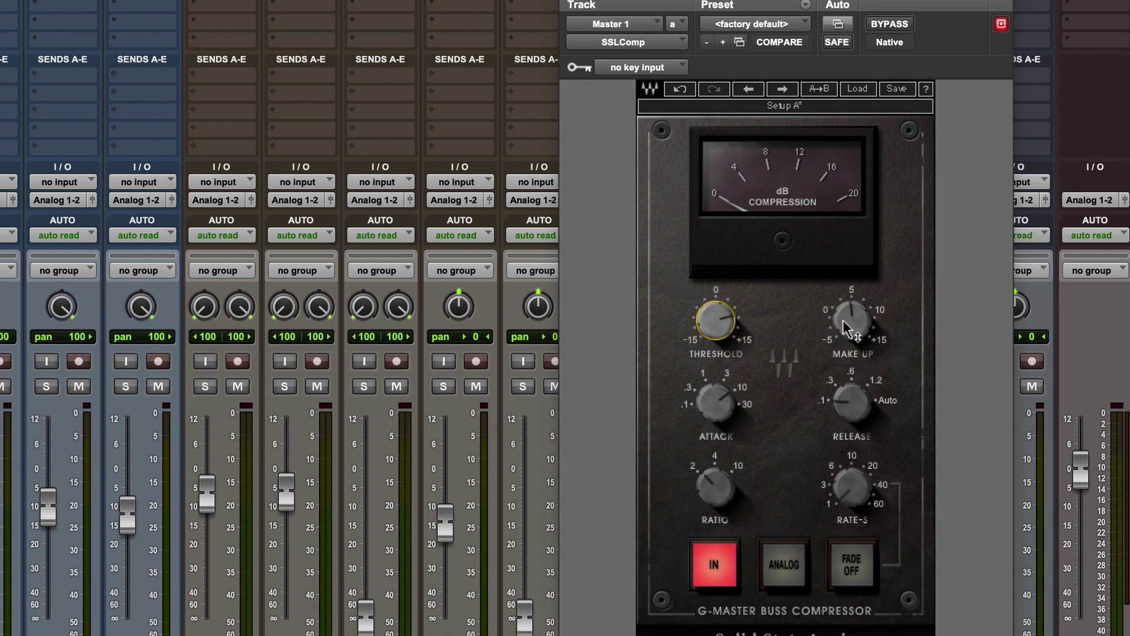
pyautogui.moveTo(726, 327)
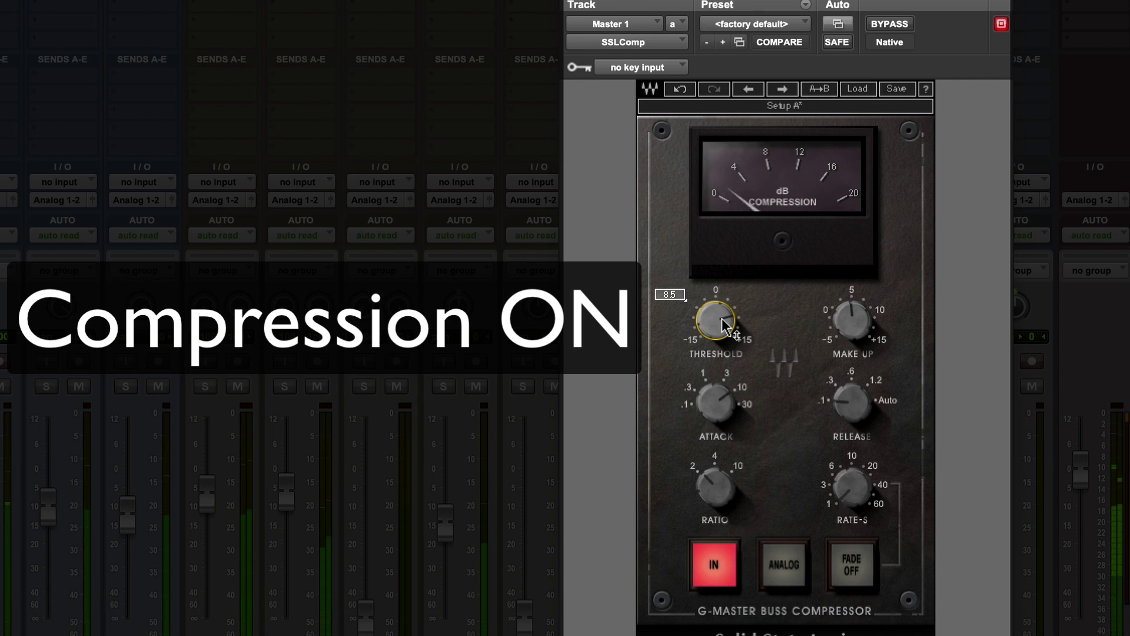
pyautogui.moveTo(842, 330); pyautogui.dragTo(842, 353)
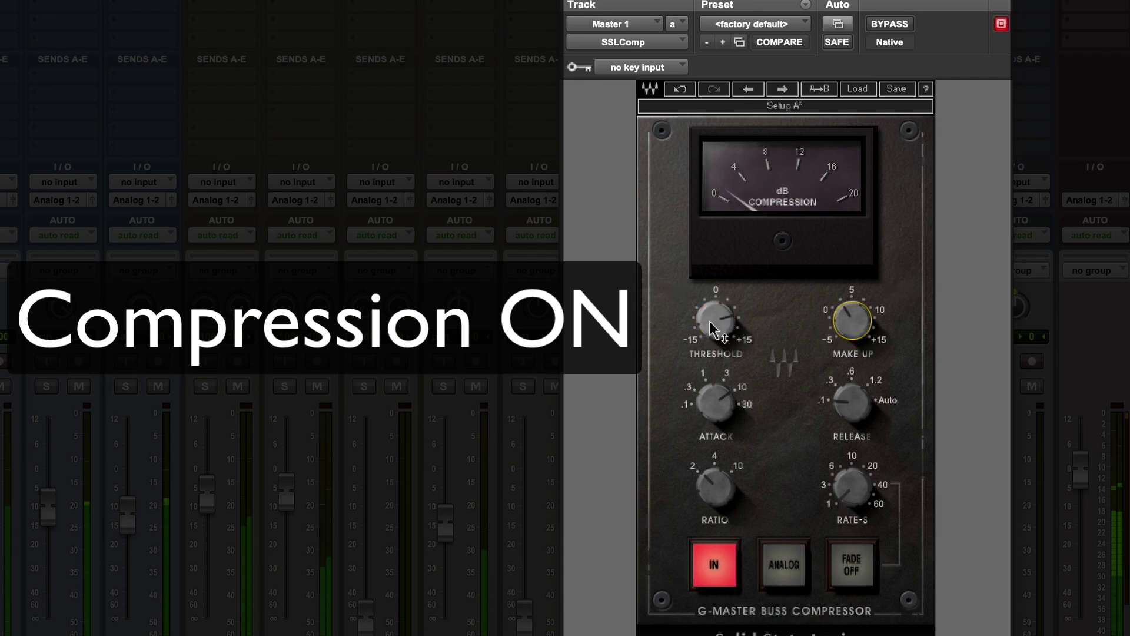
pyautogui.moveTo(712, 328)
pyautogui.moveTo(713, 329); pyautogui.dragTo(713, 337)
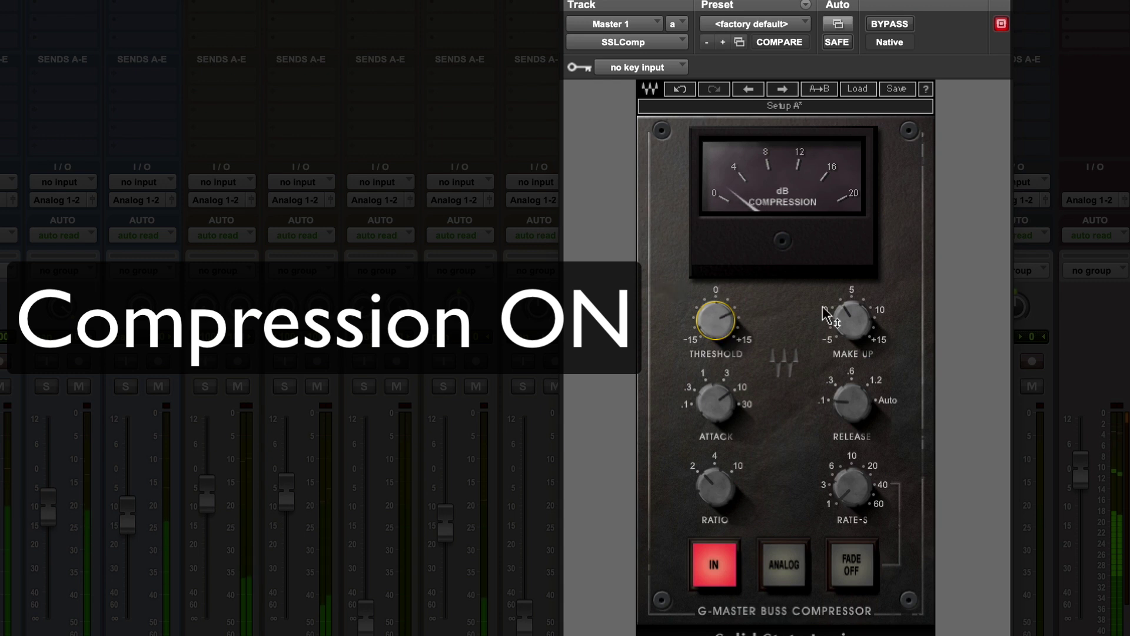
# Step: Check the output level against the bypassed signal and set the Make Up gain to 2.0
pyautogui.click(889, 27)
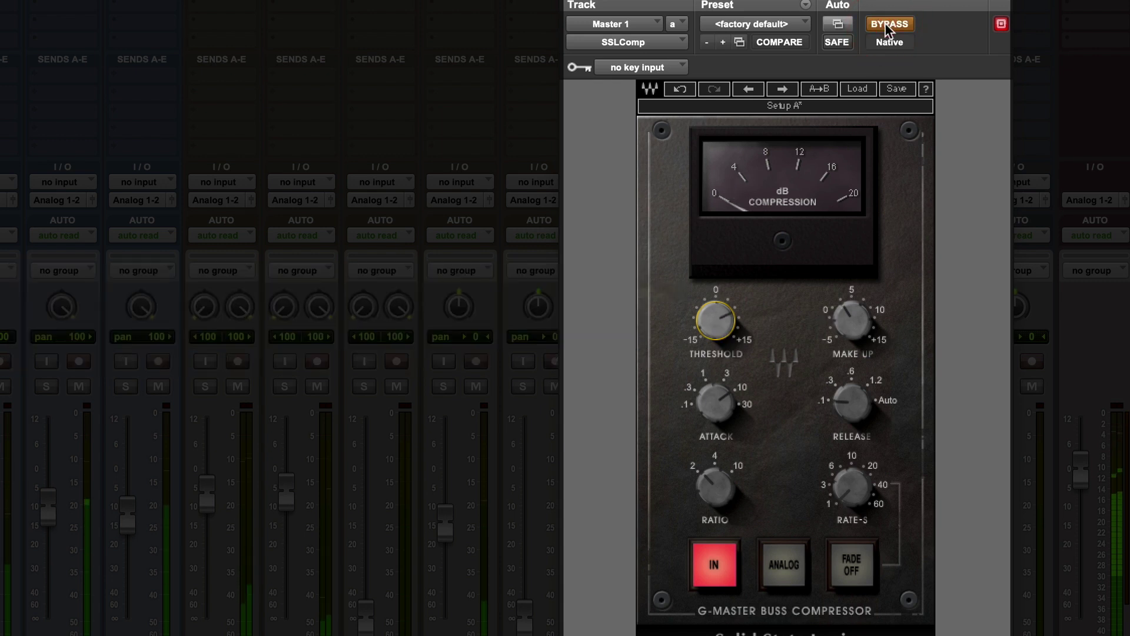
pyautogui.click(889, 26)
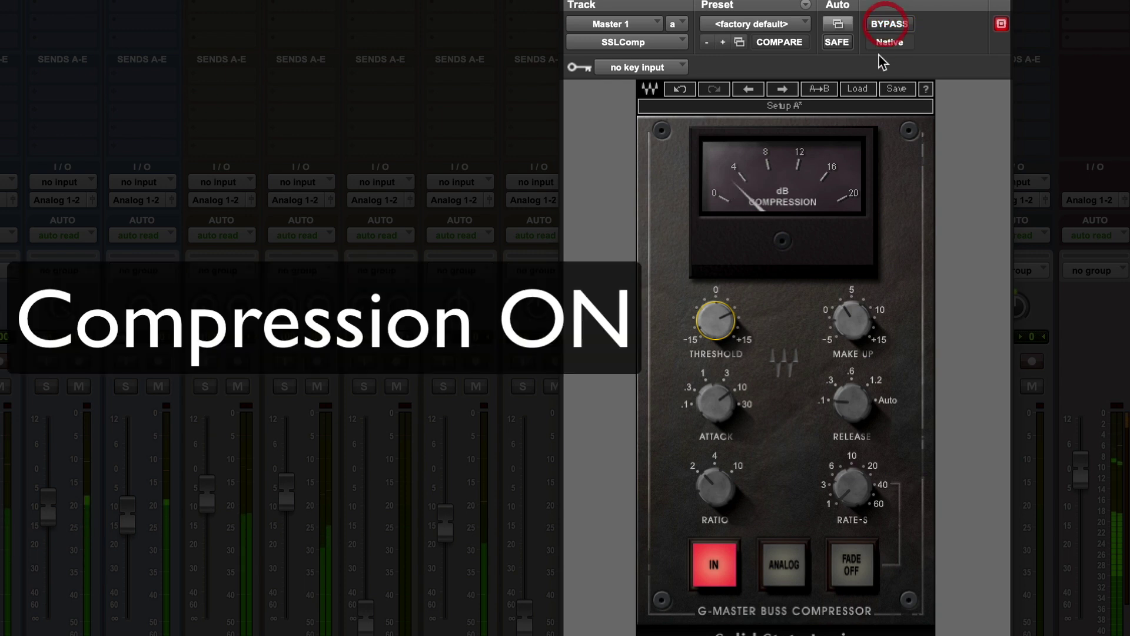
pyautogui.click(865, 309)
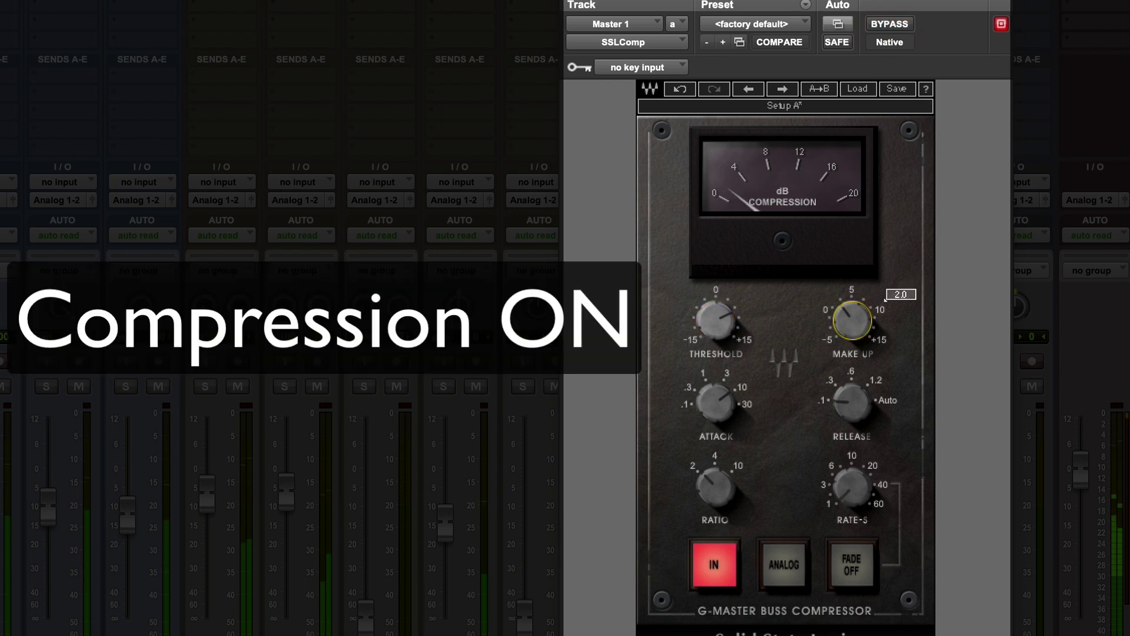
# Step: Switch SSLComp repeatedly between bypassed and active while the mix plays to compare the gentle bus compression with the uncompressed sound
pyautogui.click(878, 24)
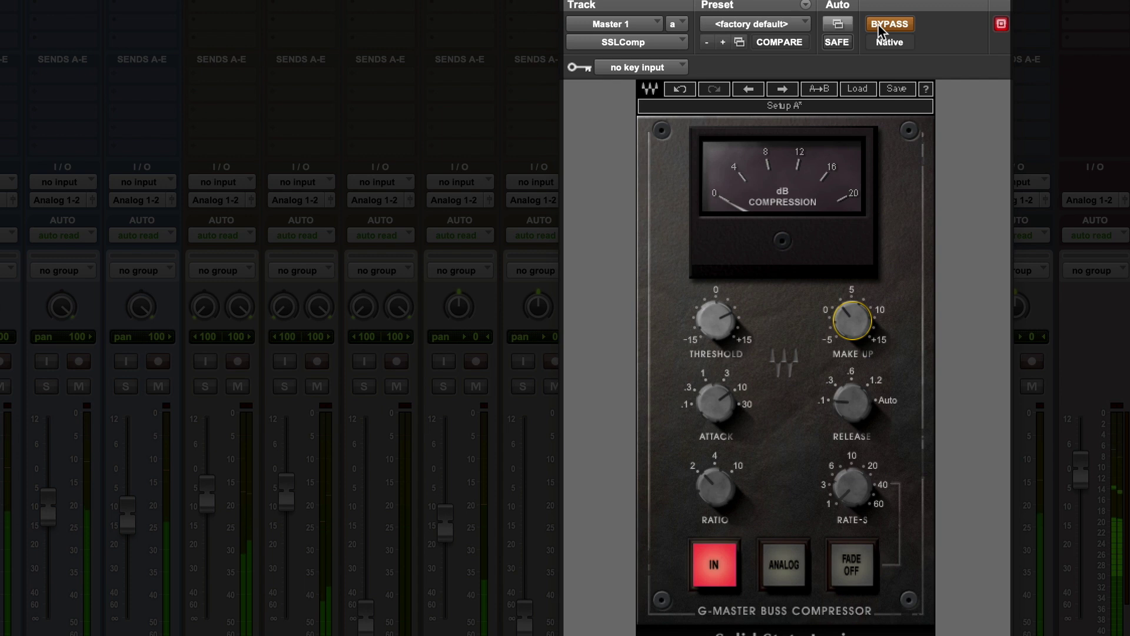
pyautogui.click(878, 23)
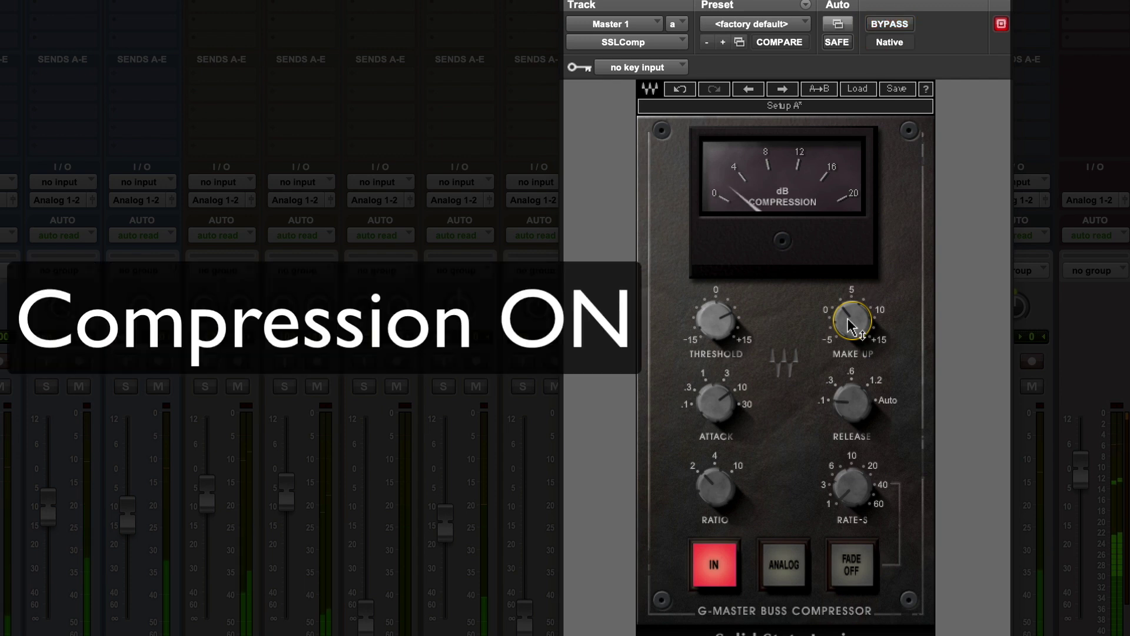
pyautogui.click(893, 24)
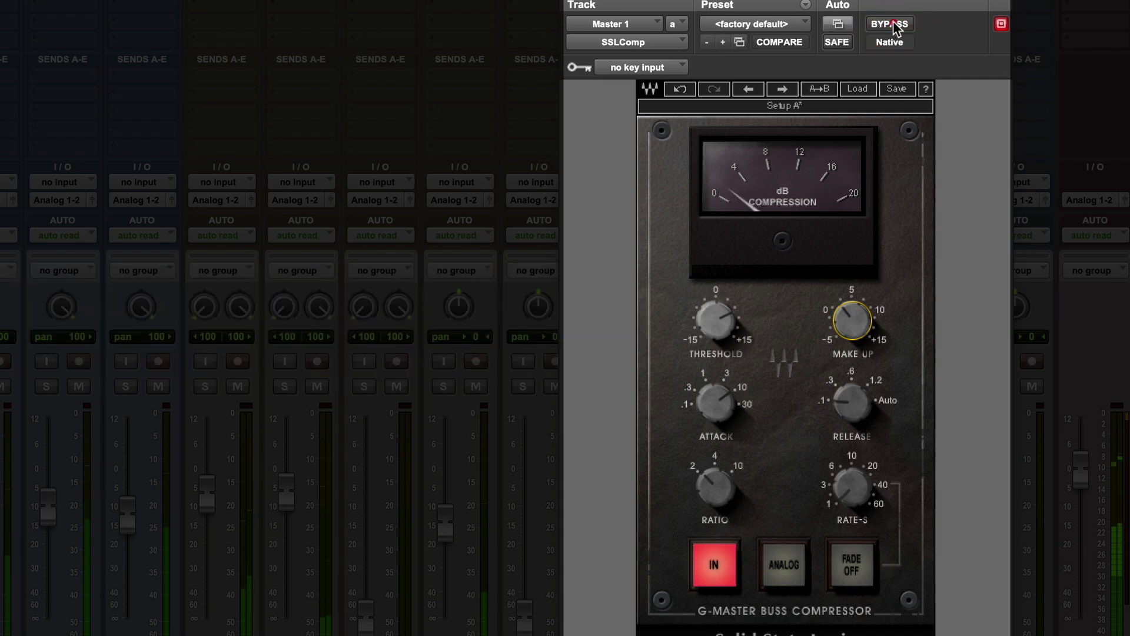
pyautogui.click(893, 23)
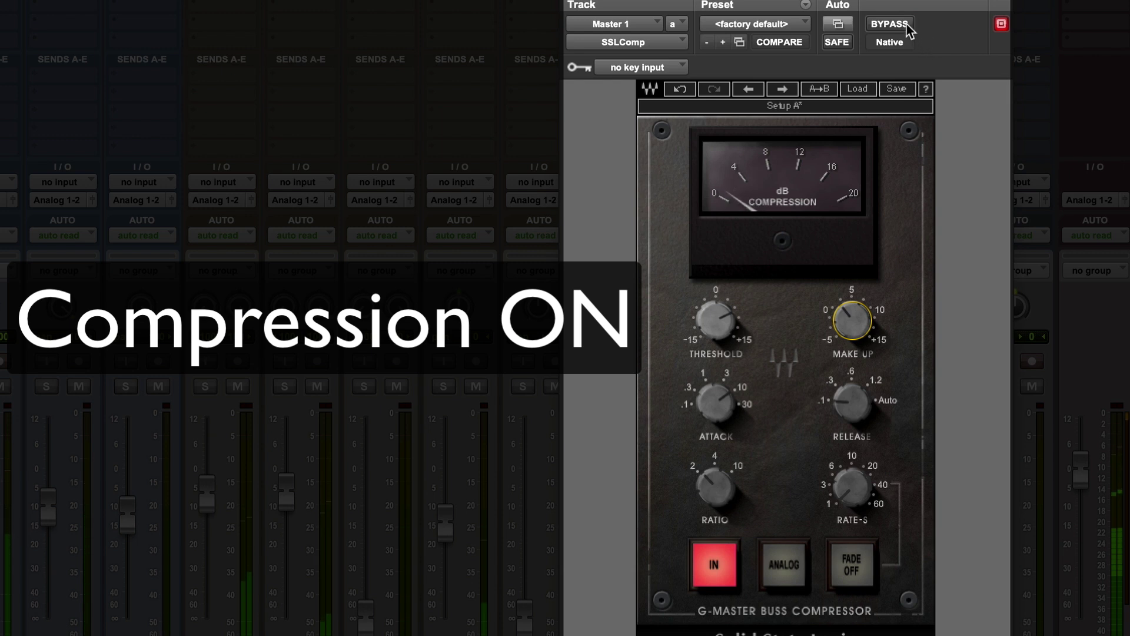
pyautogui.click(906, 25)
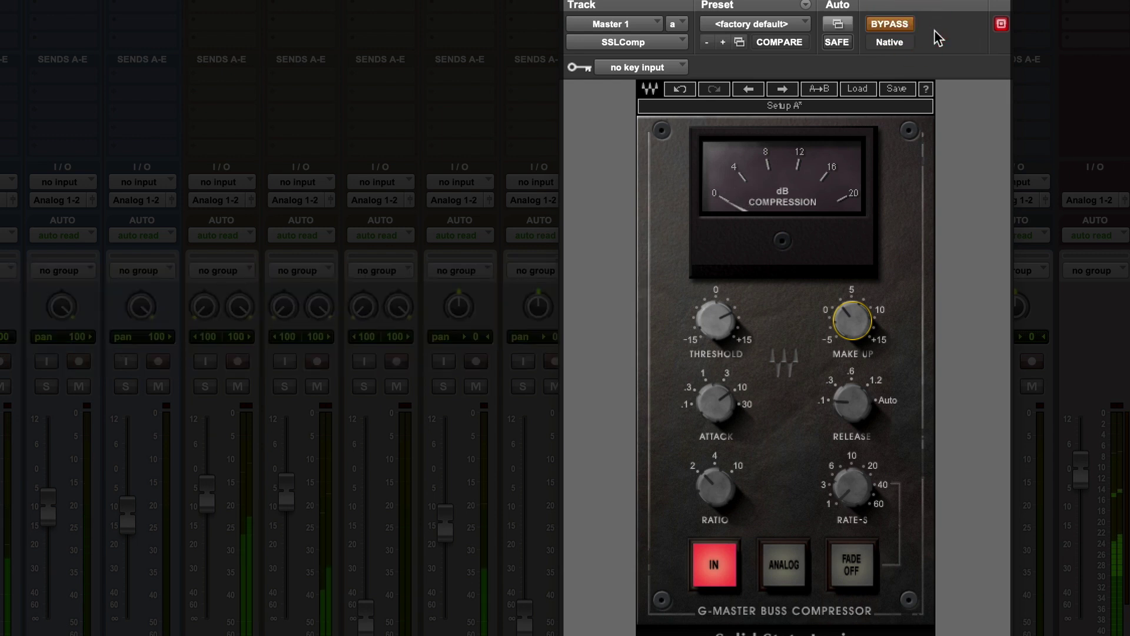
pyautogui.click(912, 27)
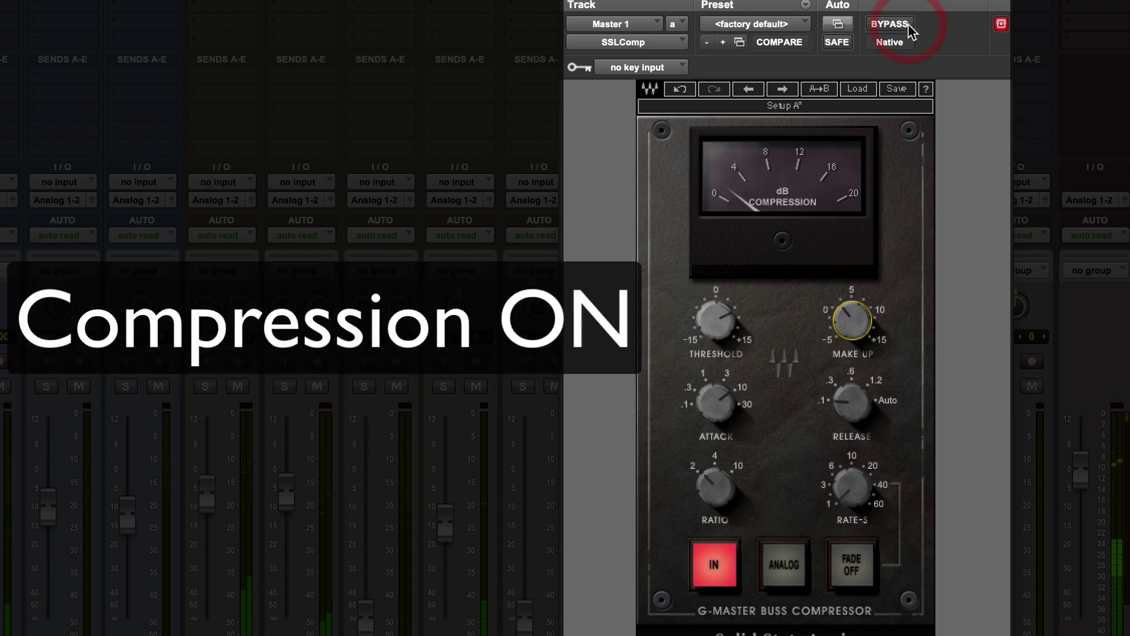